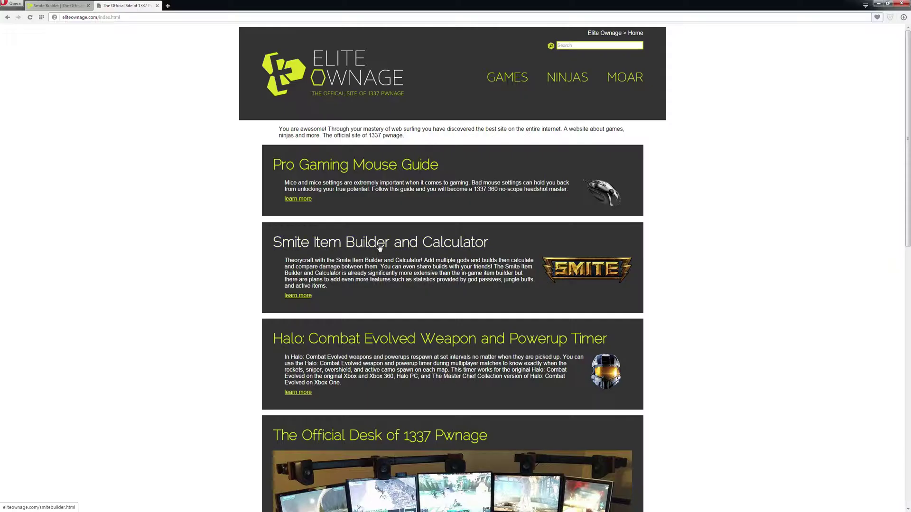
Open the Smite Item Builder and Calculator page from the Elite Ownage home page
click(411, 247)
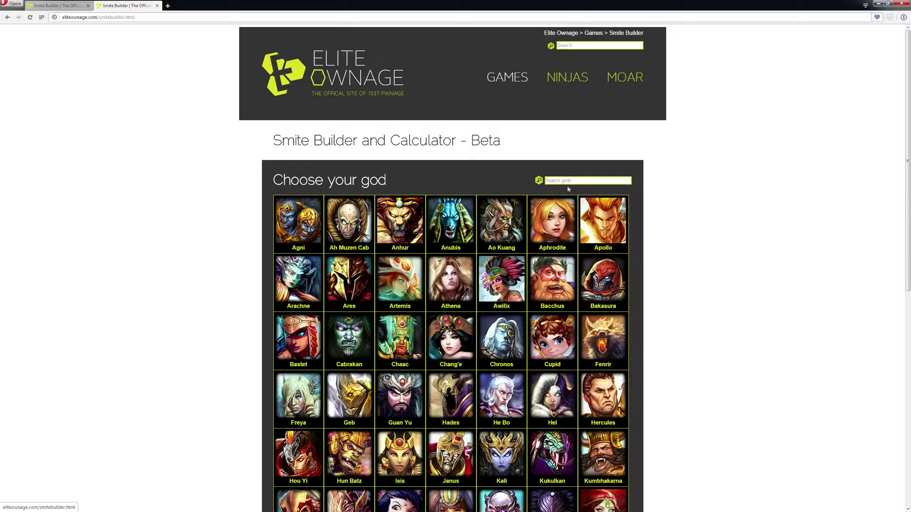
Filter the god list by 'hunter' after trying 'ne' and 'greek', then pick Neith
click(561, 182)
text(ne)
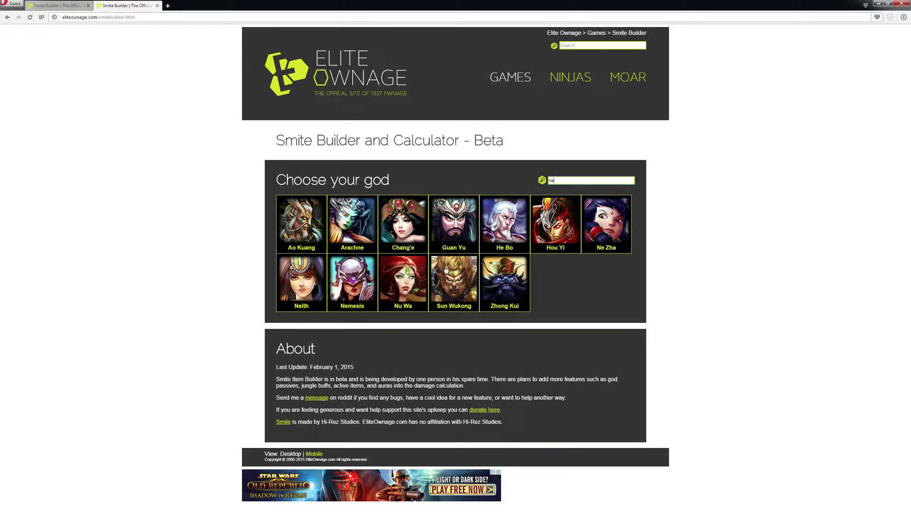
drag(563, 182, 532, 184)
text(greek)
key(BackSpace)
key(BackSpace)
key(BackSpace)
key(BackSpace)
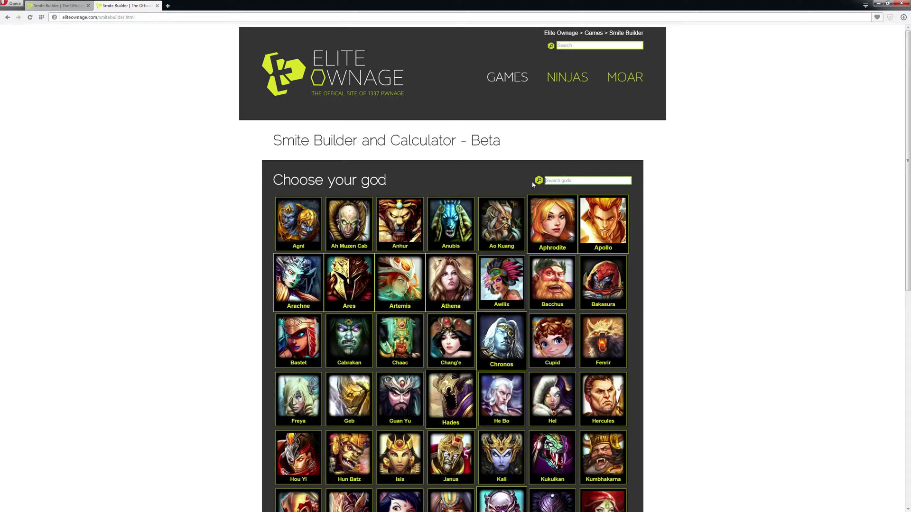
text(hunter)
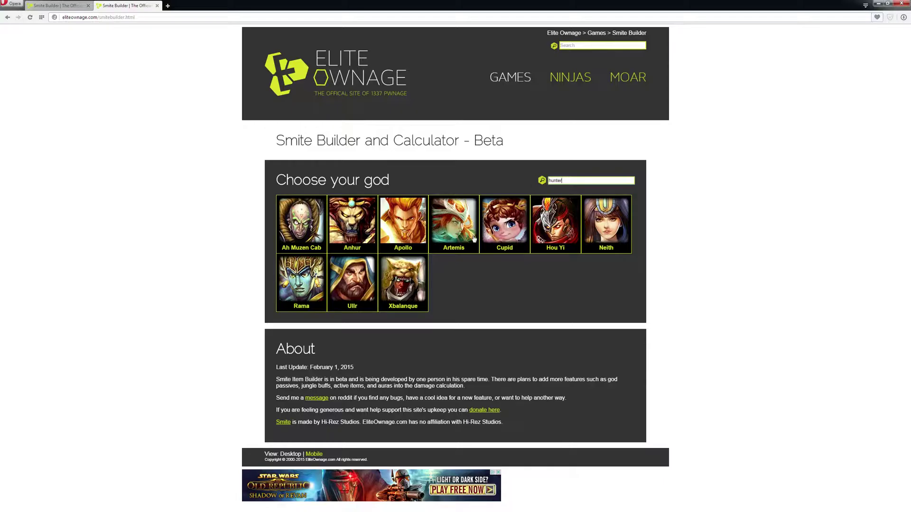
click(614, 225)
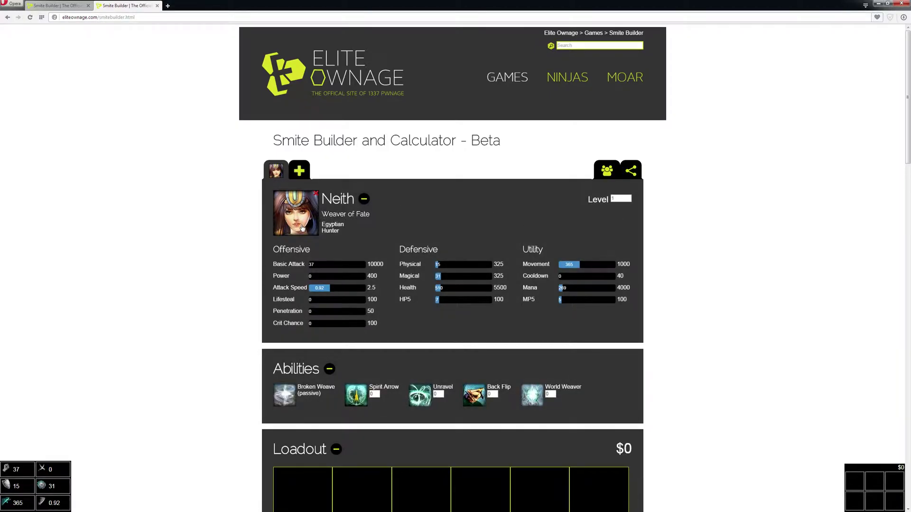
Set Neith's level to 20
scroll(425, 231, down, 3)
scroll(424, 229, down, 6)
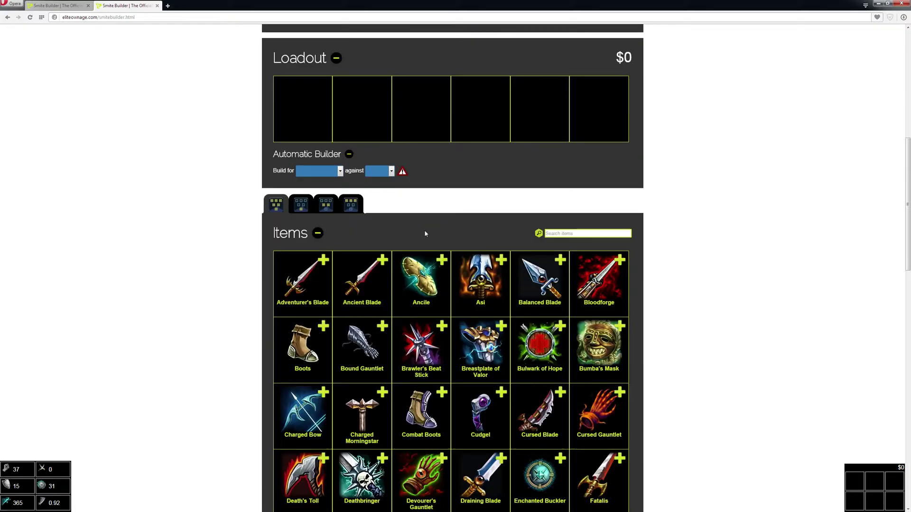
scroll(424, 229, up, 9)
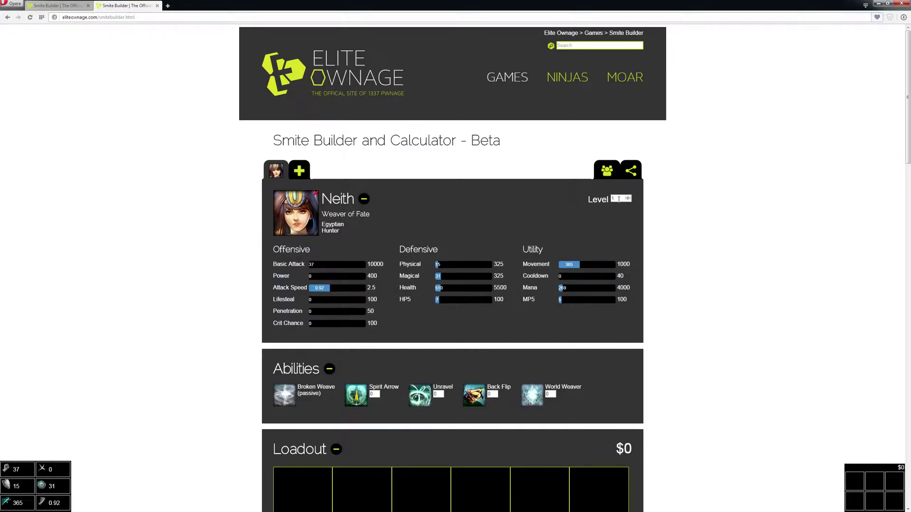
double_click(619, 199)
text(20)
Rank Spirit Arrow, Unravel, Back Flip and World Weaver to 5 each
scroll(425, 246, down, 1)
scroll(425, 244, down, 1)
double_click(374, 323)
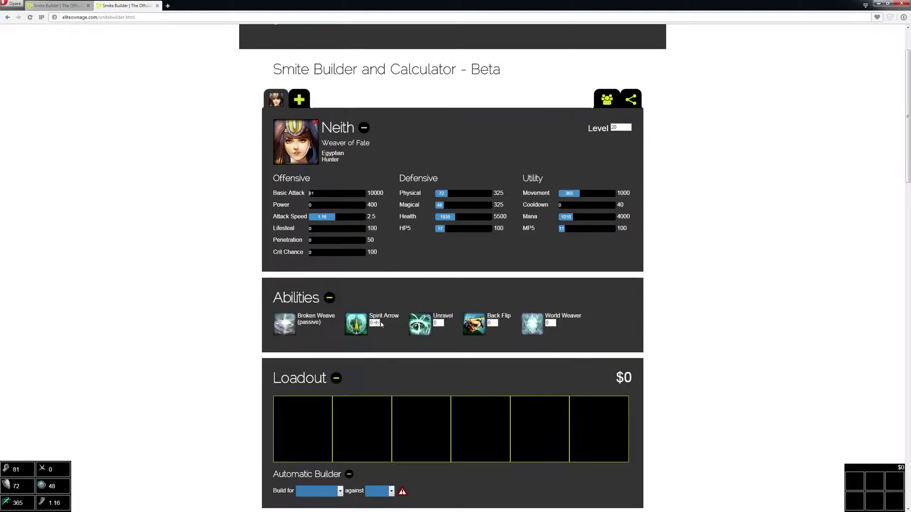
text(5)
double_click(438, 323)
text(5)
double_click(492, 323)
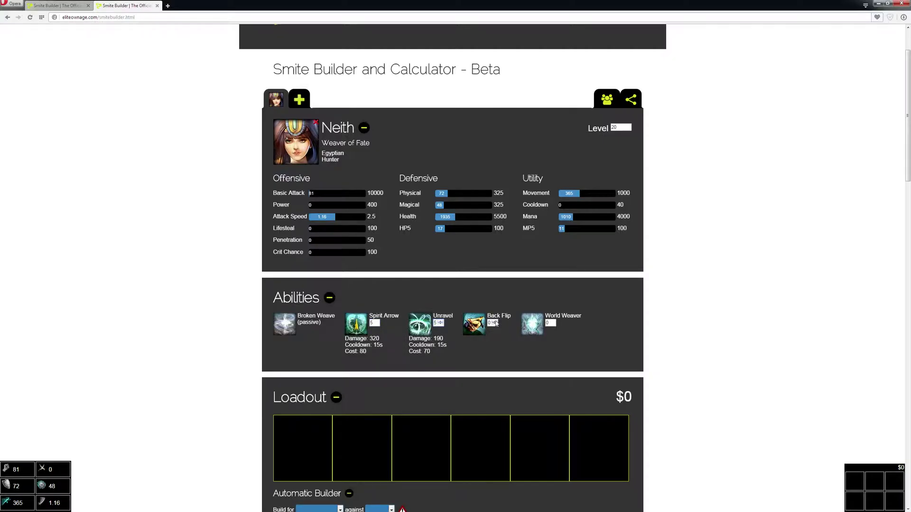
text(5)
double_click(551, 323)
text(5)
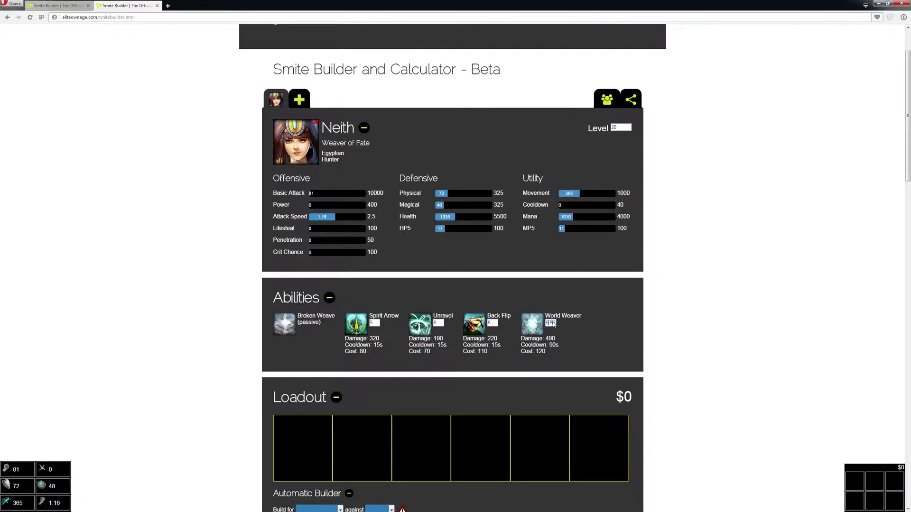
scroll(374, 433, down, 3)
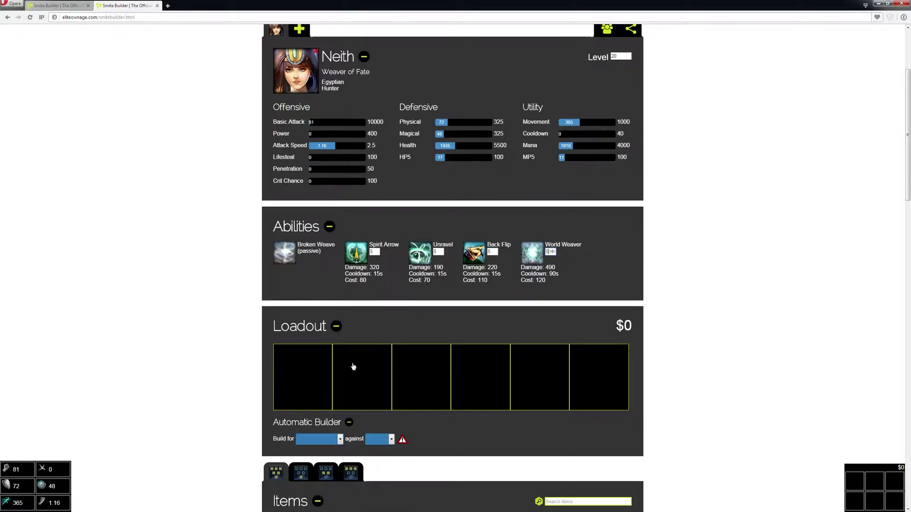
scroll(361, 363, down, 3)
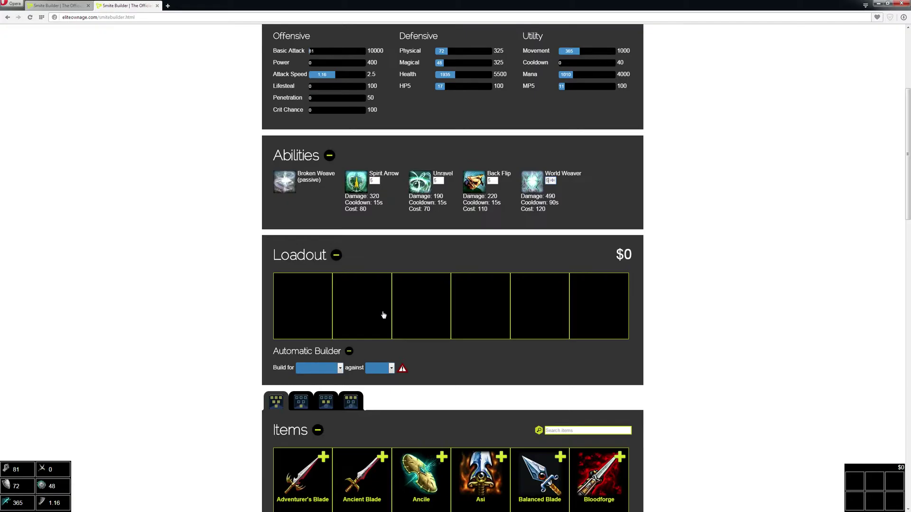
scroll(382, 313, up, 9)
scroll(491, 258, down, 3)
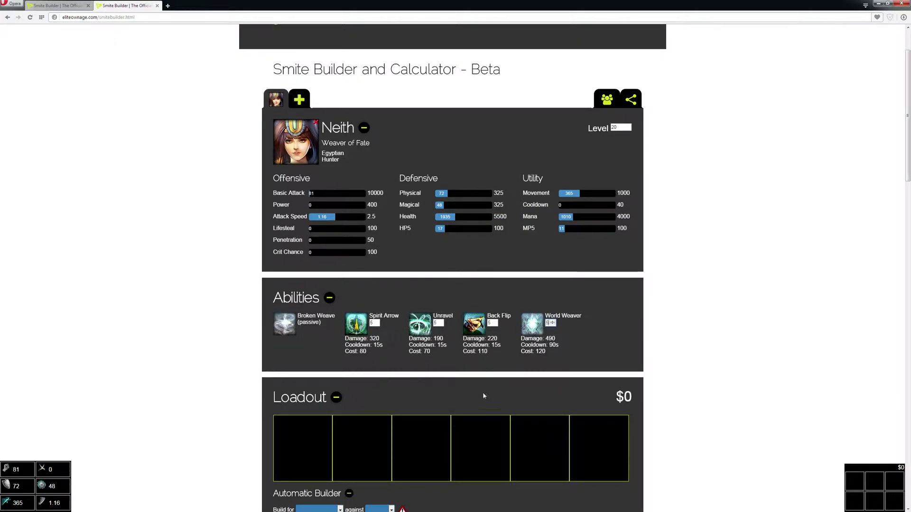
scroll(443, 380, down, 10)
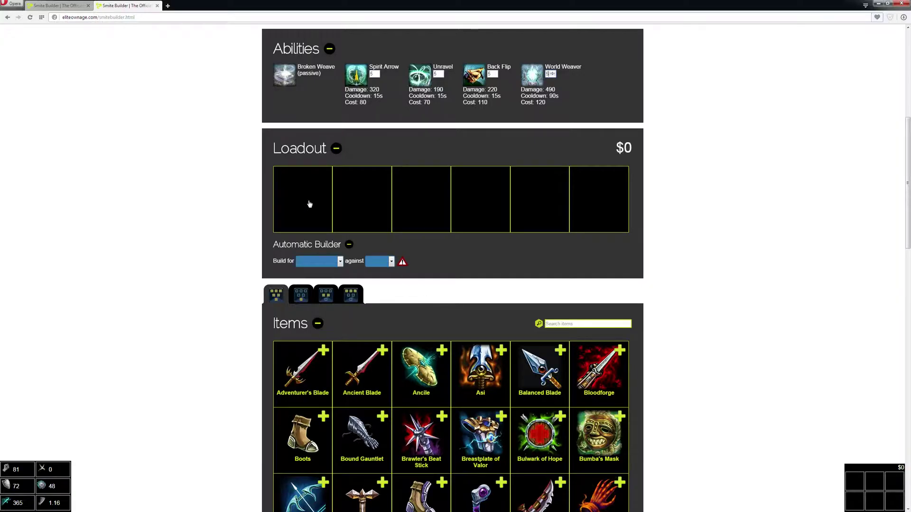
Add Devourer's Gauntlet from the fourth item category and set its stacks to 60
click(349, 300)
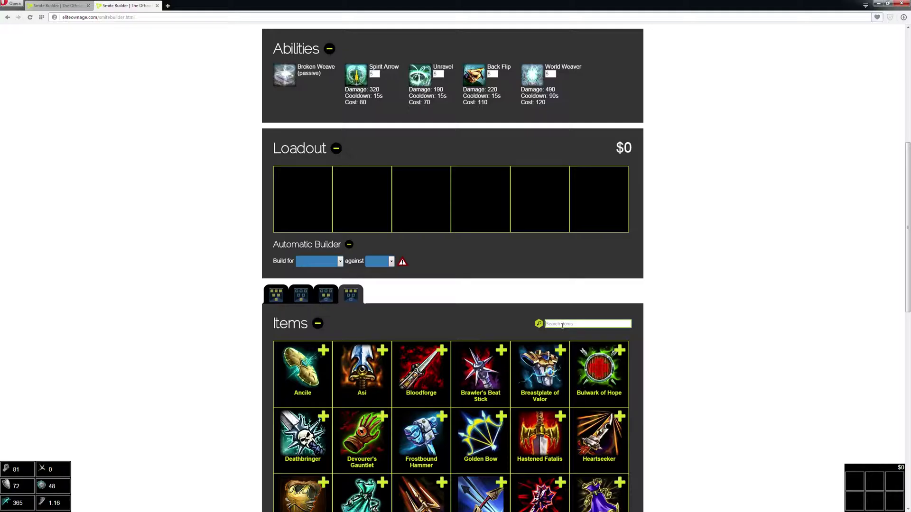
click(384, 419)
scroll(377, 393, up, 1)
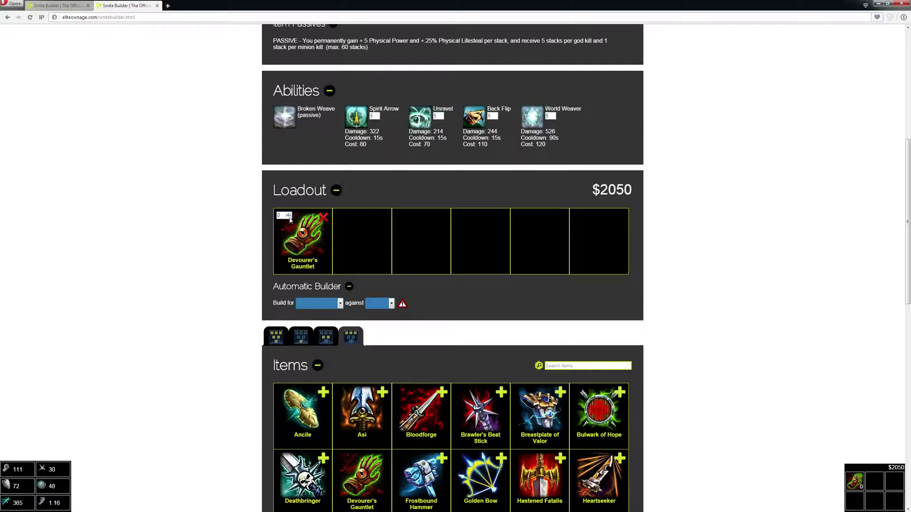
scroll(512, 310, up, 5)
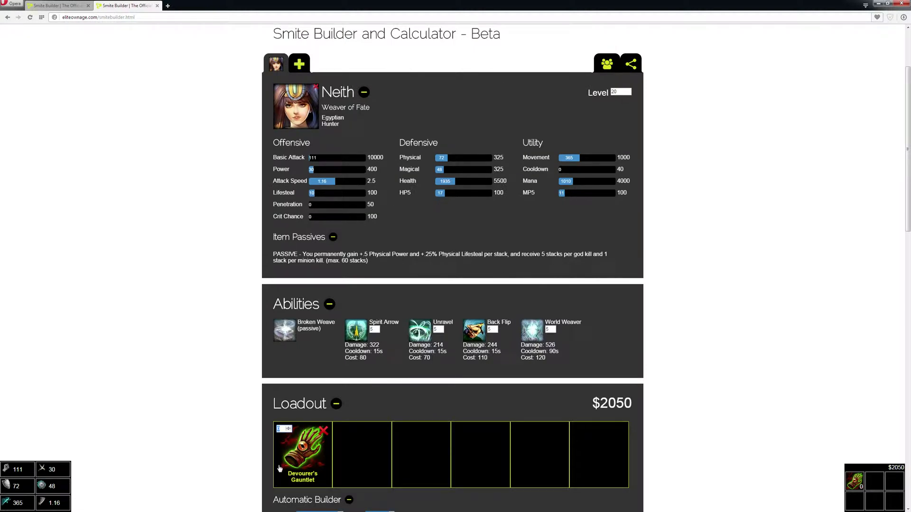
text(0)
click(207, 376)
View and then close the Devourer's Gauntlet details popup
scroll(421, 431, down, 3)
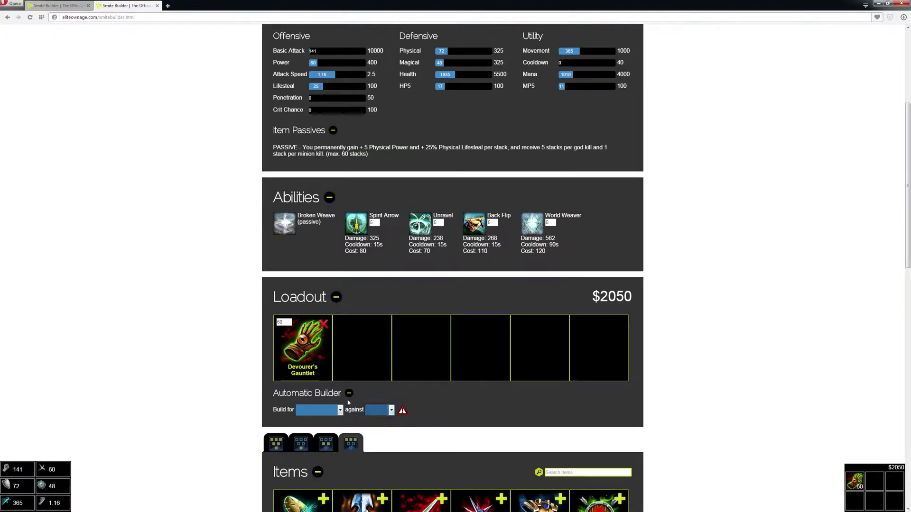
click(306, 351)
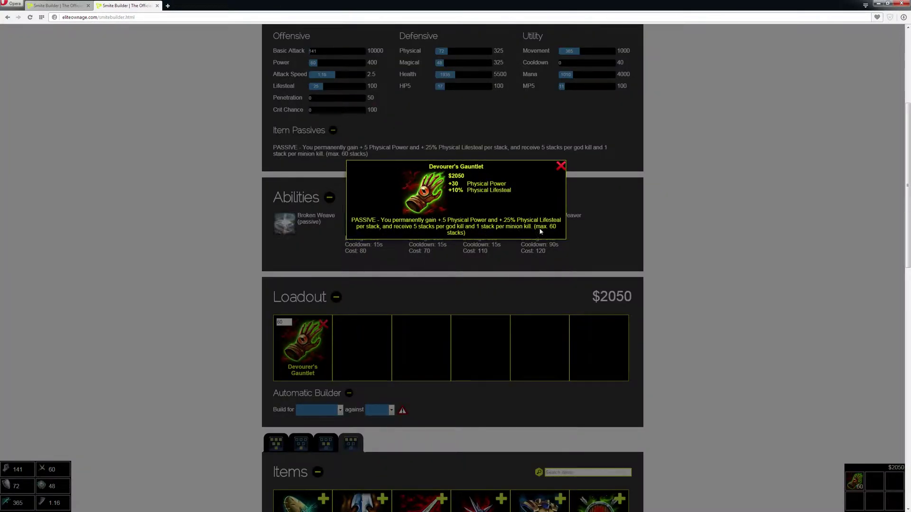
click(376, 268)
scroll(493, 351, down, 4)
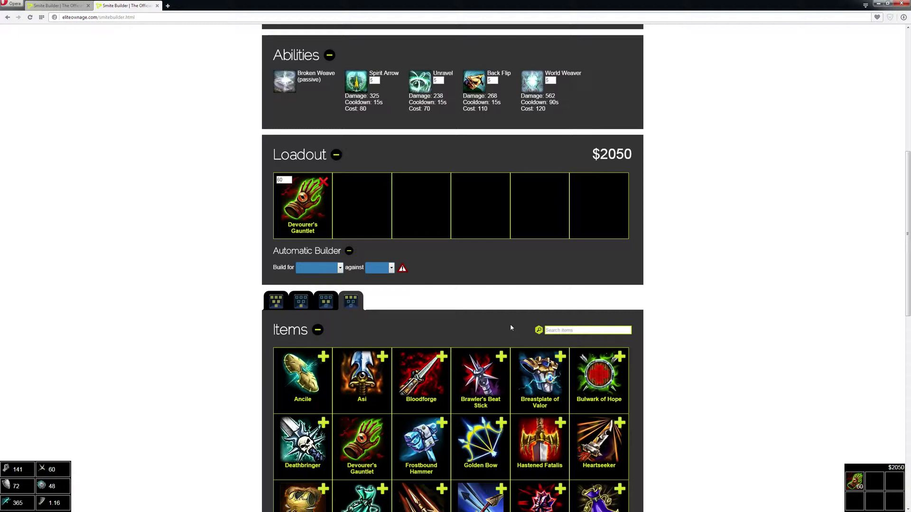
Add Warrior Tabi and The Executioner via item searches 'war' and 'attack speed'
scroll(511, 327, down, 1)
click(560, 294)
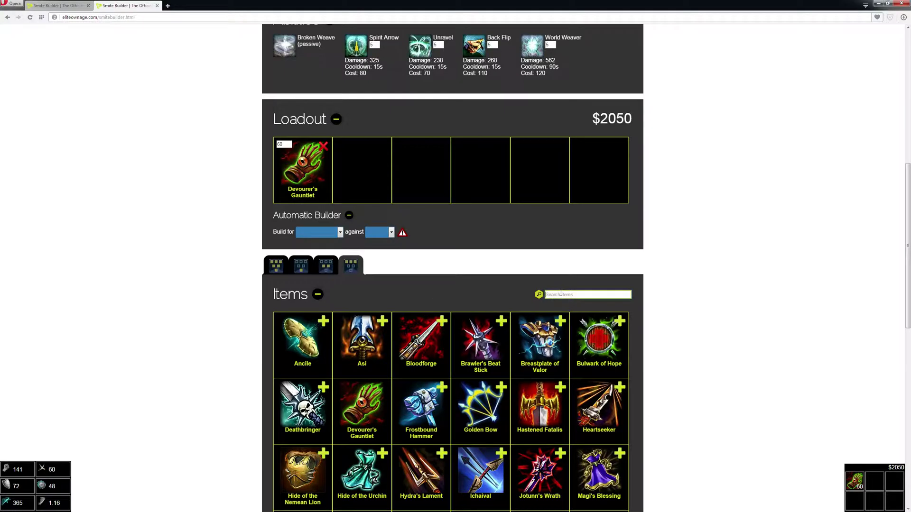
text(war)
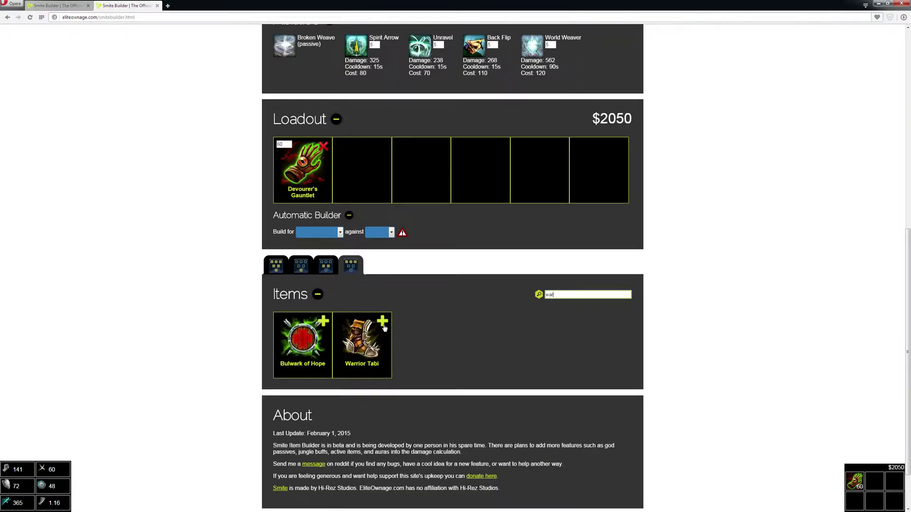
click(382, 323)
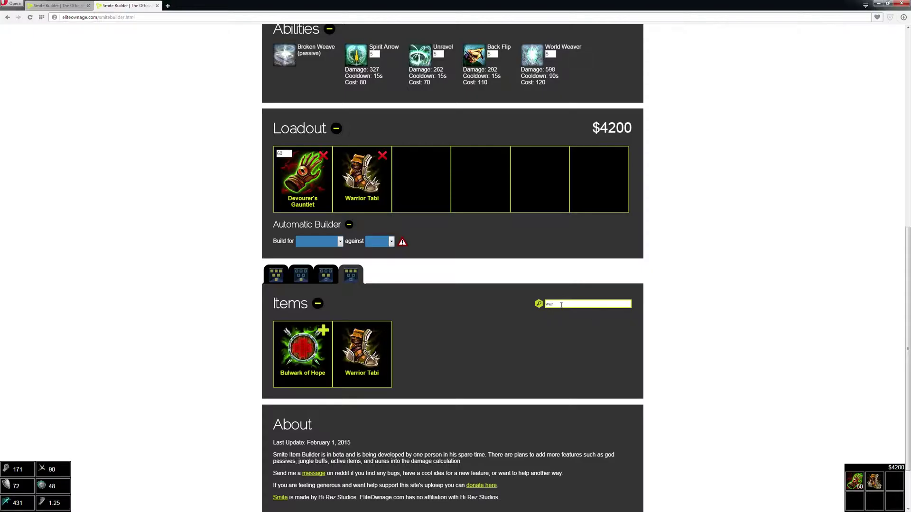
drag(561, 304, 506, 302)
text(attack speed)
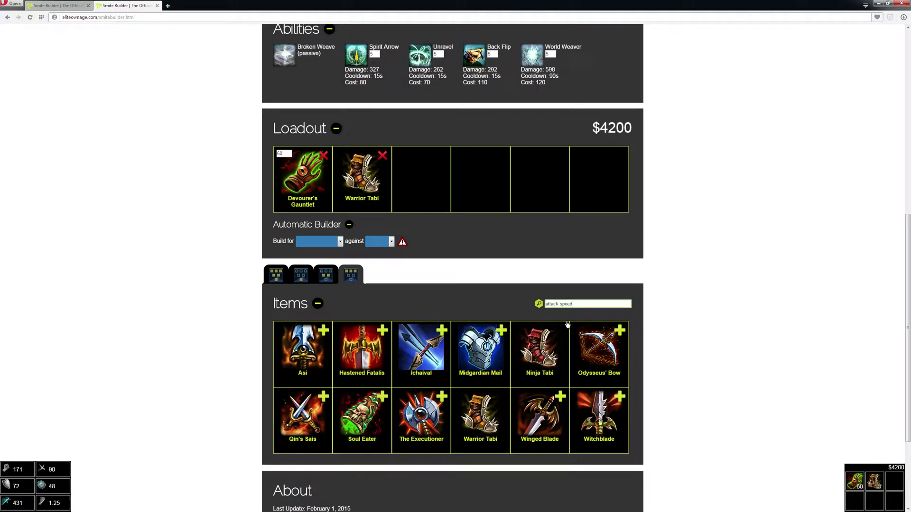
click(442, 397)
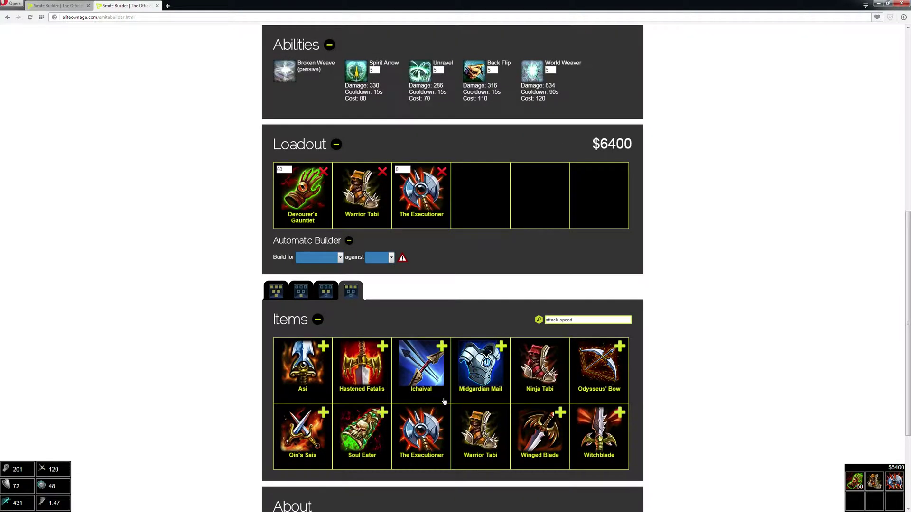
Clear the item search and add Rage to the loadout
drag(594, 318, 479, 322)
key(BackSpace)
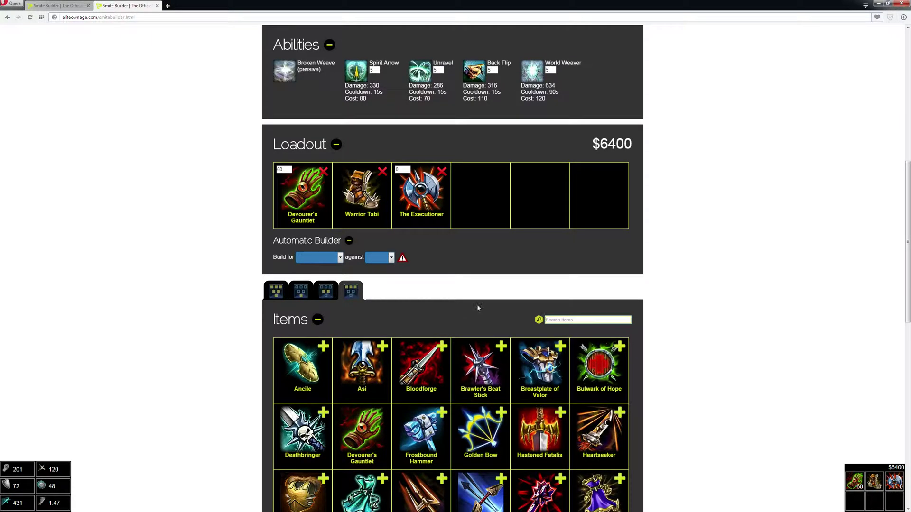
scroll(492, 273, down, 1)
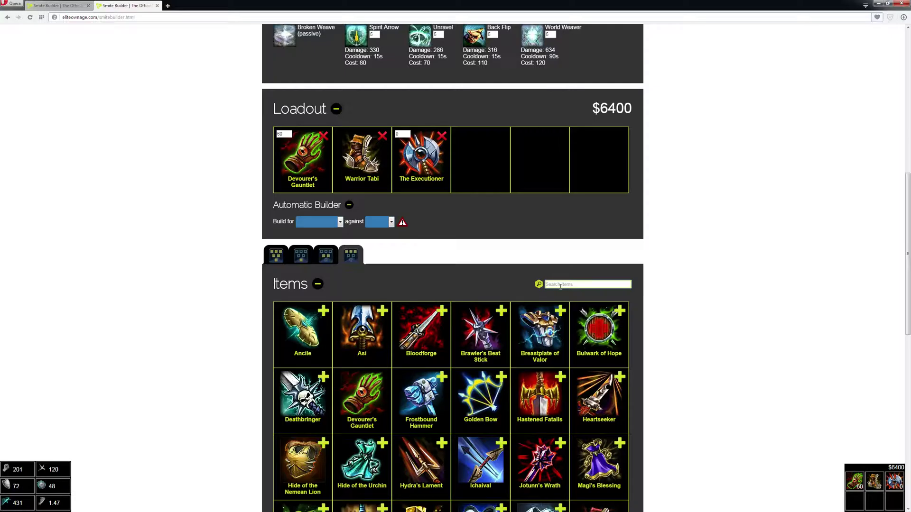
text(rage)
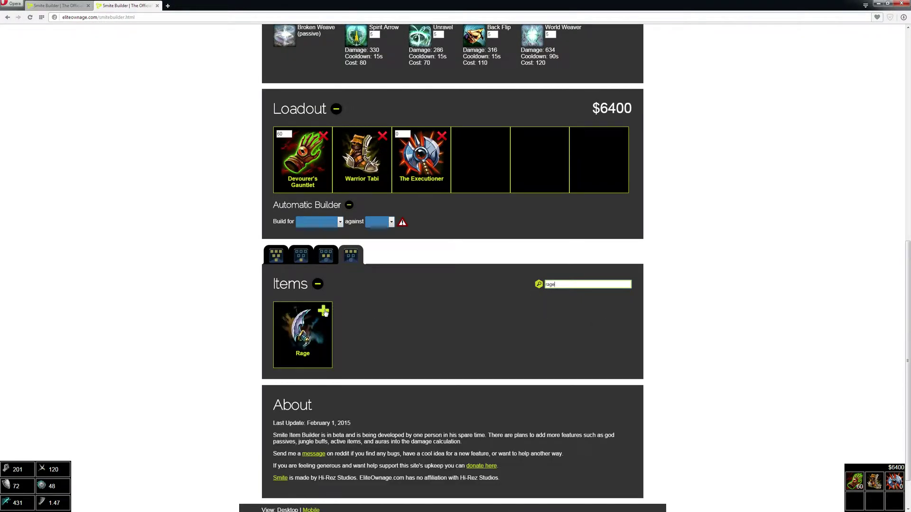
click(323, 311)
Add Deathbringer and Titan's Bane via searches 'death' and 'tit' to finish at $14355
double_click(572, 297)
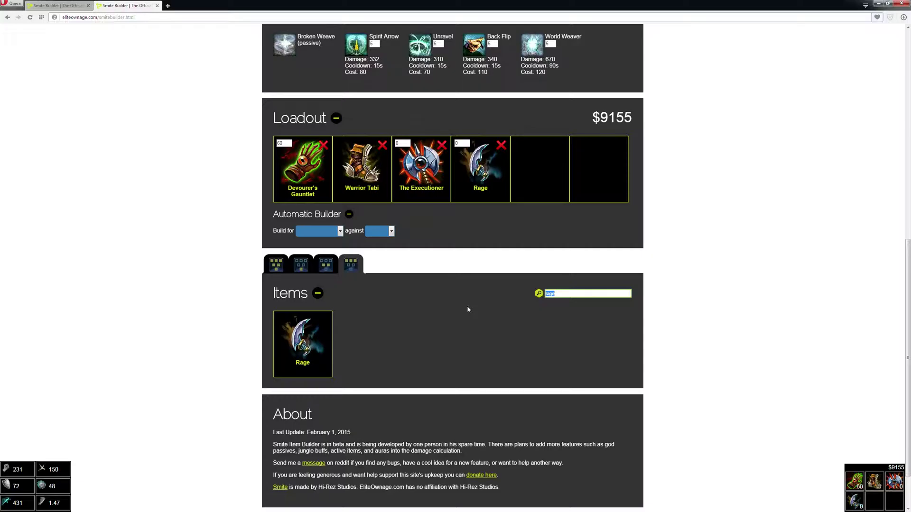
text(death)
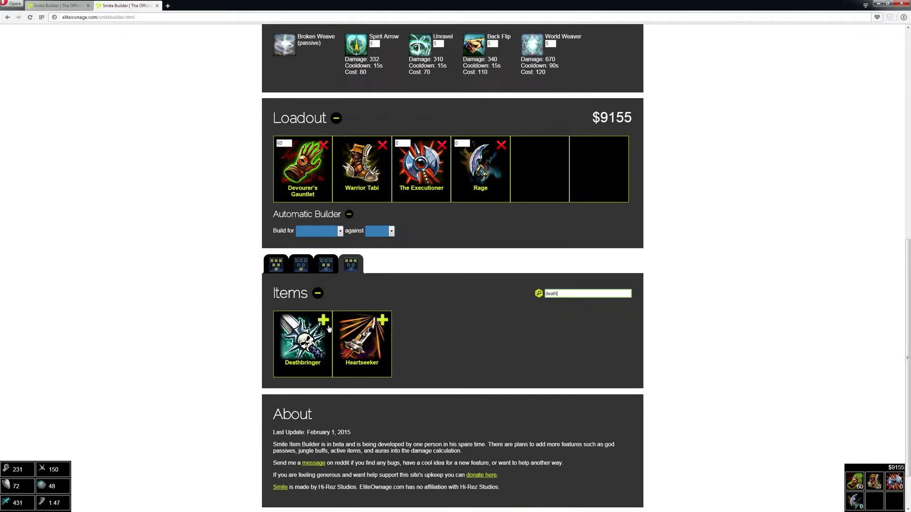
click(327, 326)
drag(578, 303, 484, 298)
key(BackSpace)
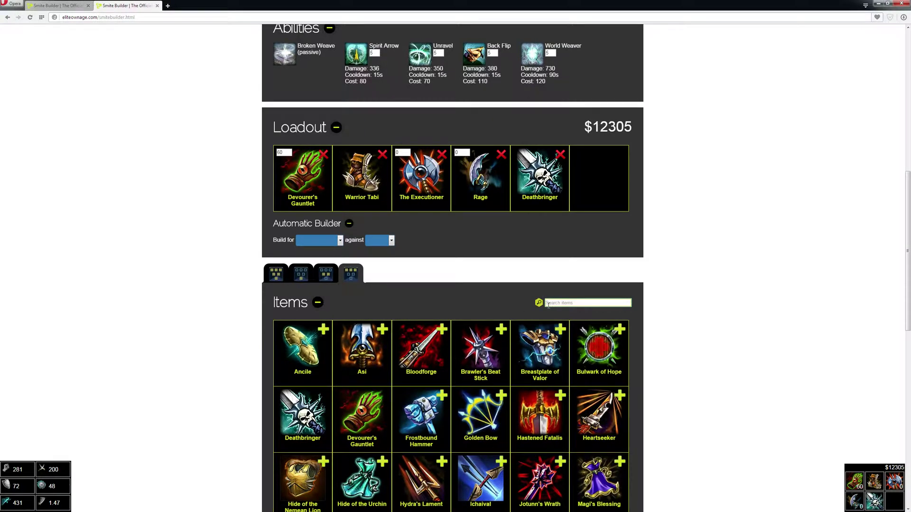
text(tit)
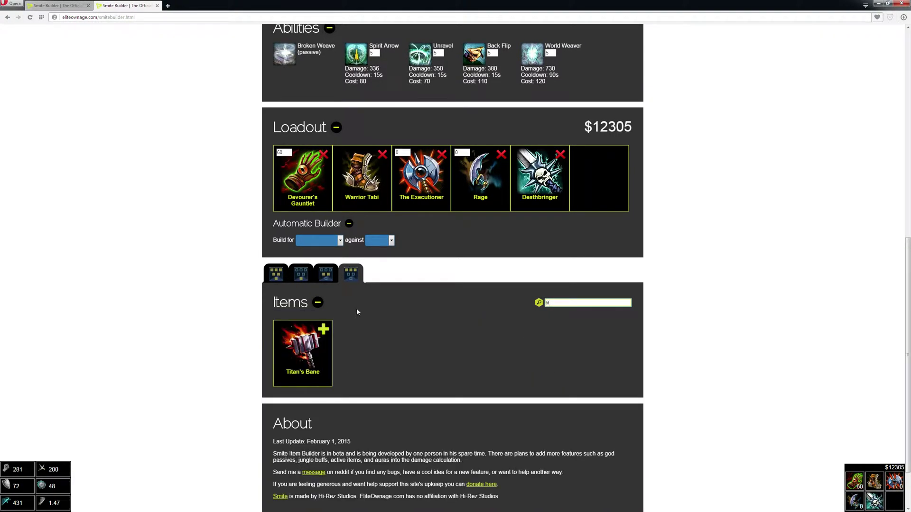
click(324, 333)
scroll(459, 353, up, 5)
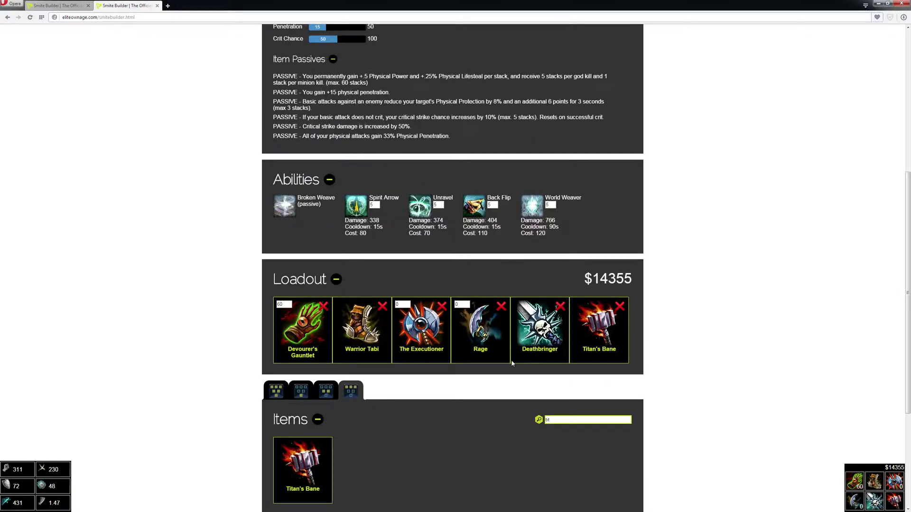
scroll(462, 418, up, 3)
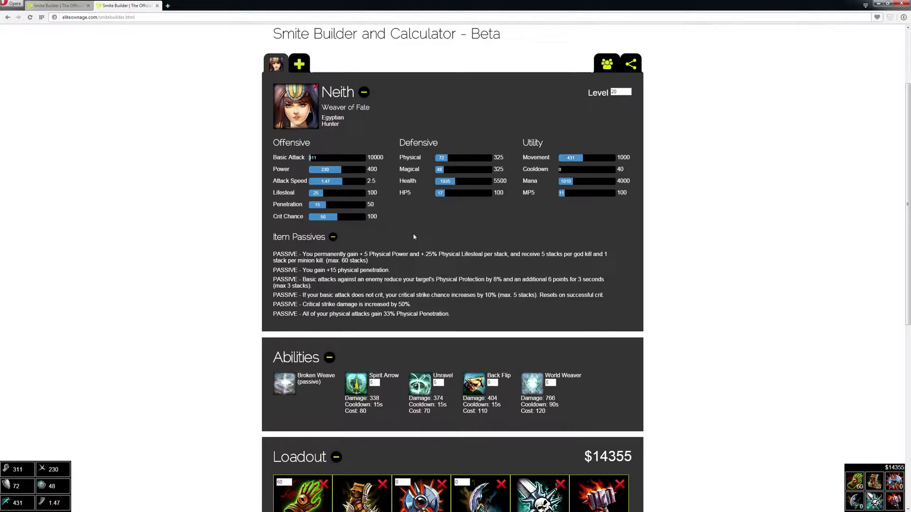
scroll(433, 242, down, 2)
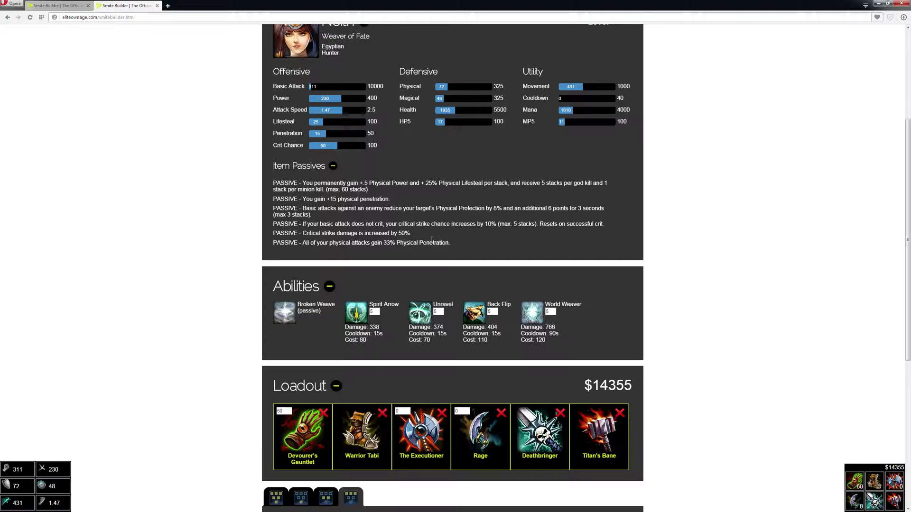
scroll(432, 239, up, 3)
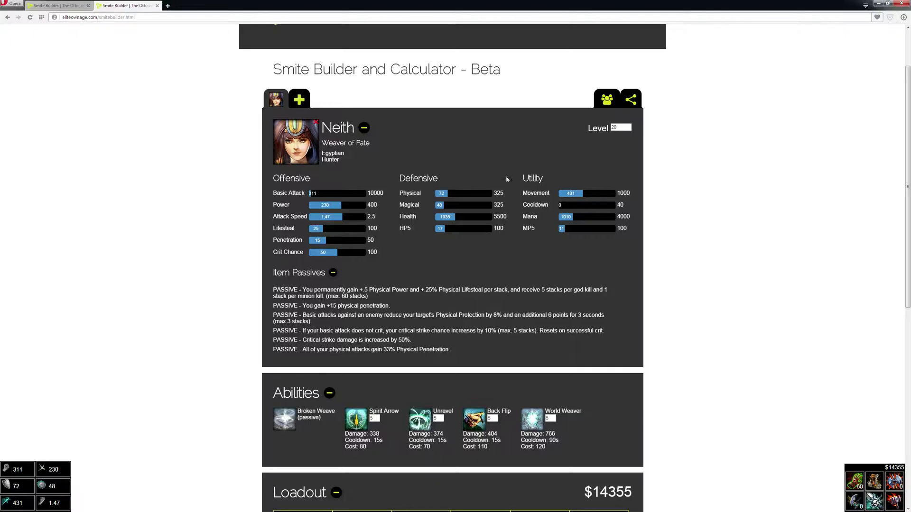
Create a second build tab for Athena by searching 'athena' and review her empty build
click(298, 102)
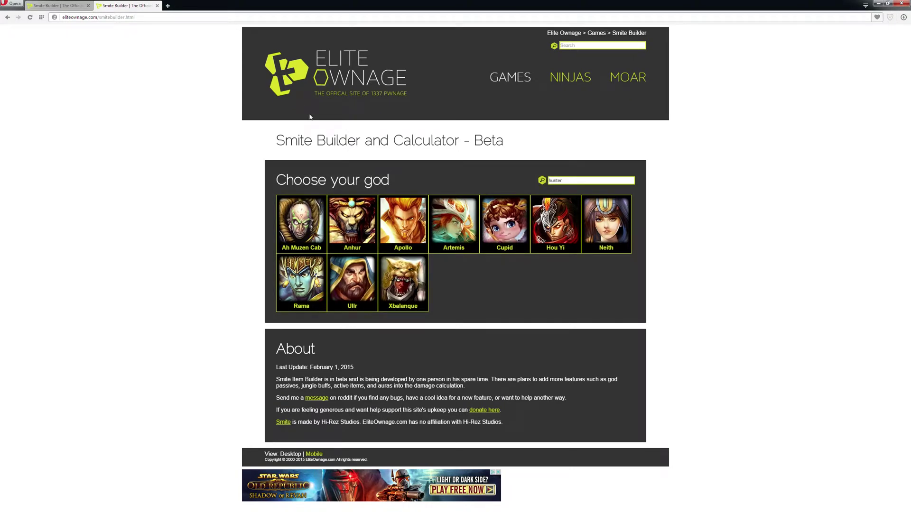
double_click(555, 180)
key(BackSpace)
text(at)
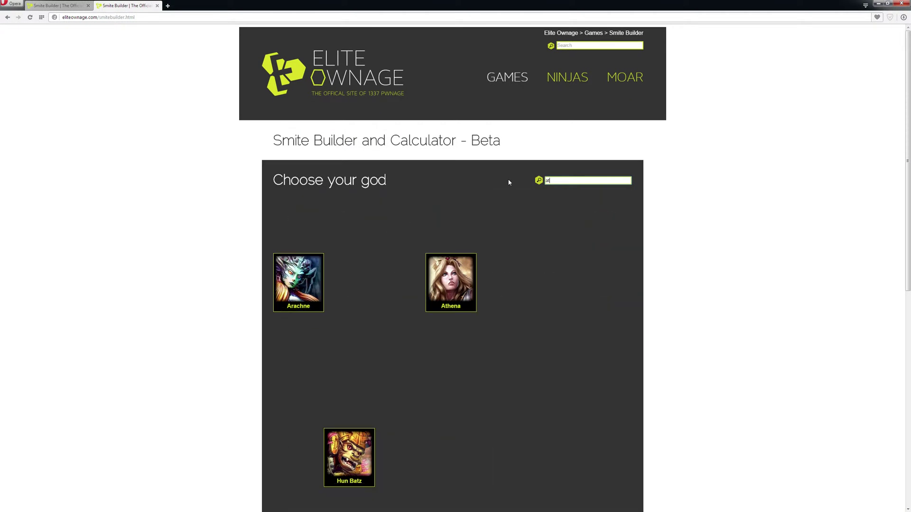
text(hena)
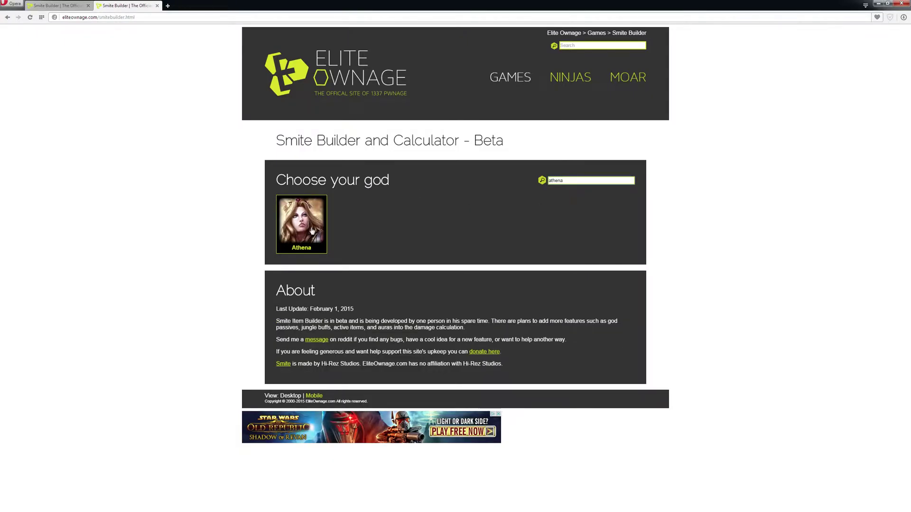
click(312, 231)
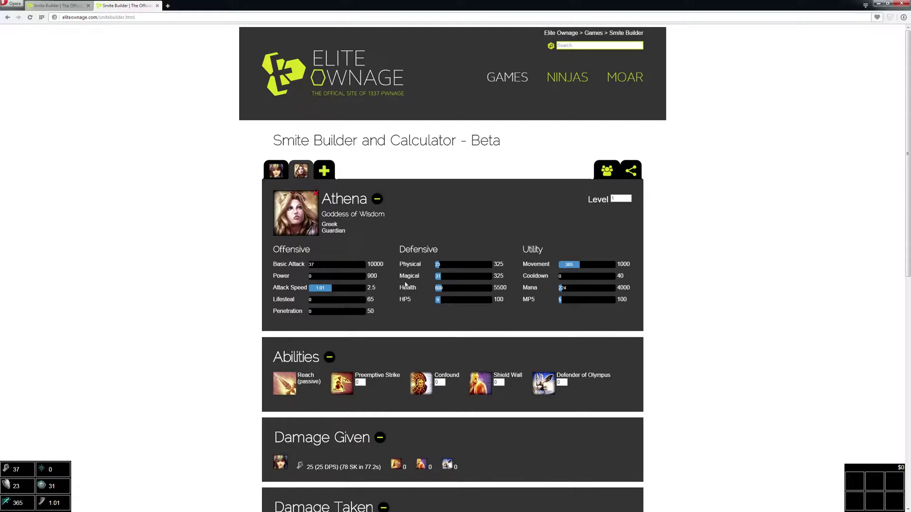
scroll(406, 284, down, 4)
scroll(397, 382, down, 2)
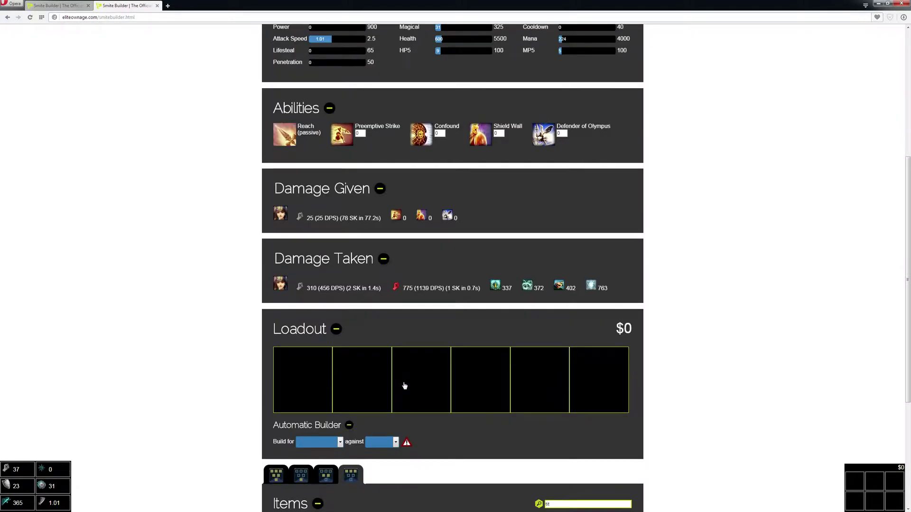
scroll(469, 375, down, 2)
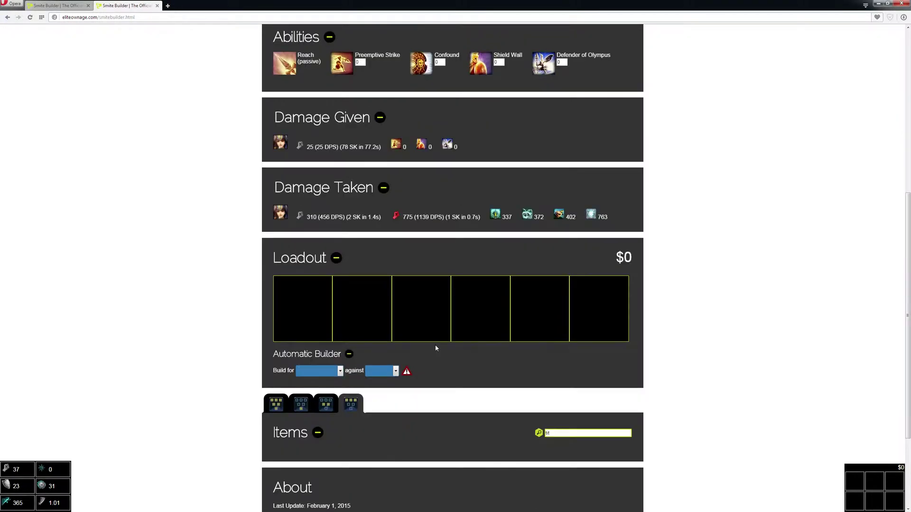
scroll(437, 345, up, 6)
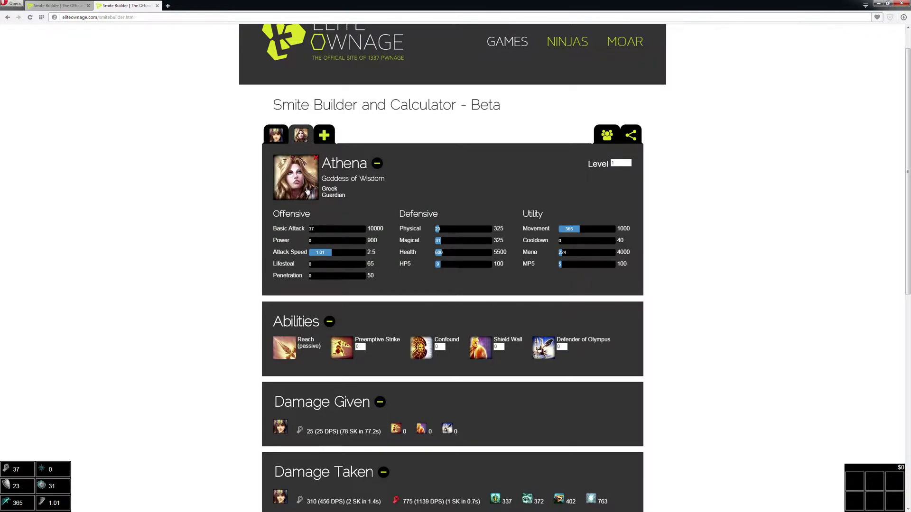
Switch back to the Neith build and open the Share Builds panel
click(306, 190)
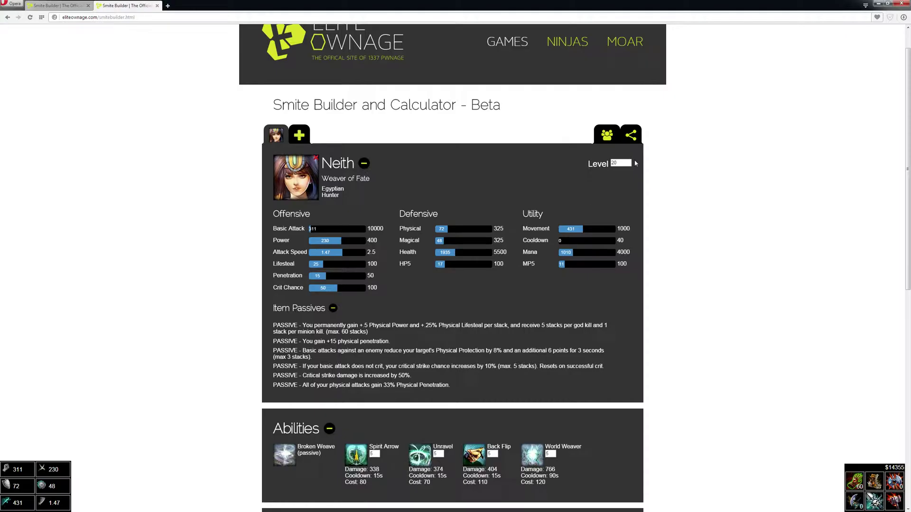
click(631, 135)
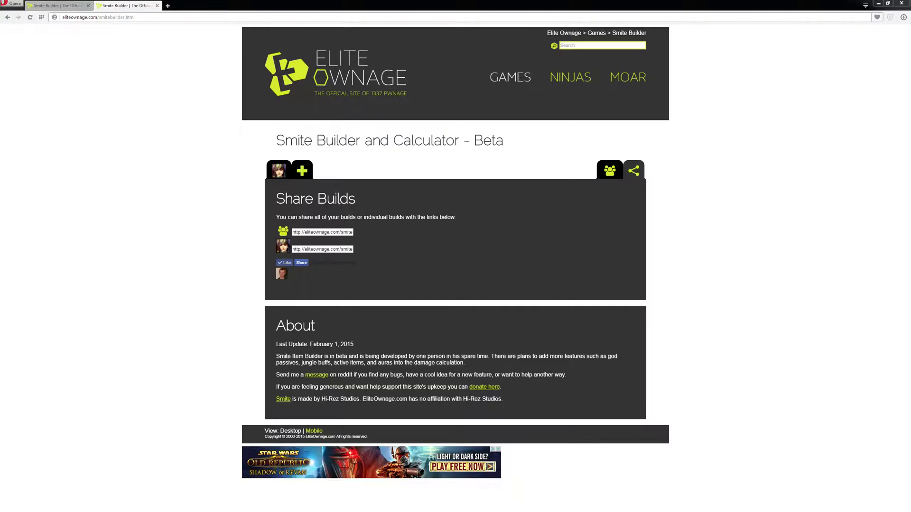
Load the pasted Athena share link, close the other tab, and show the share links
click(146, 17)
key(ctrl+v)
key(Return)
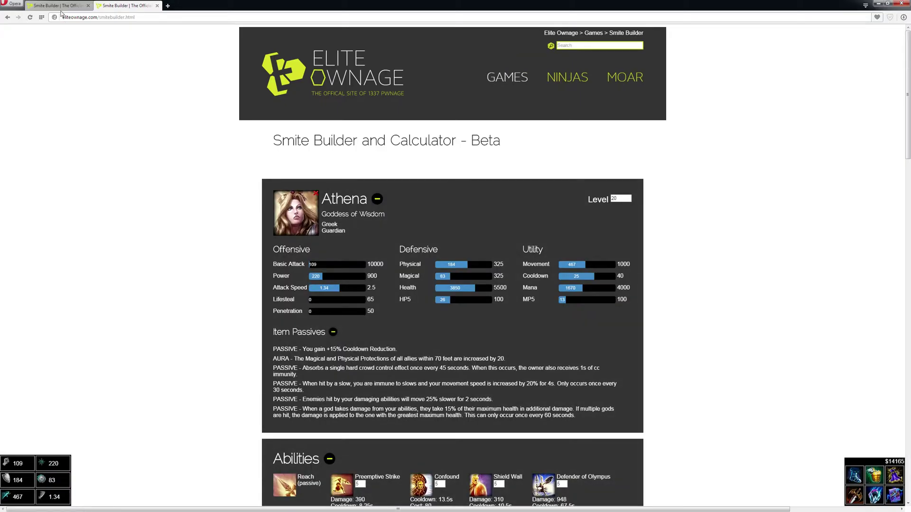
click(88, 5)
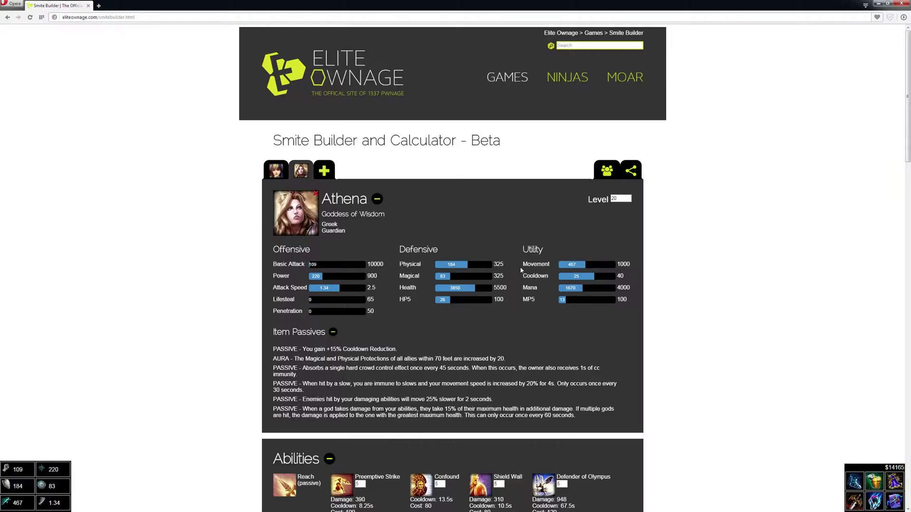
click(630, 170)
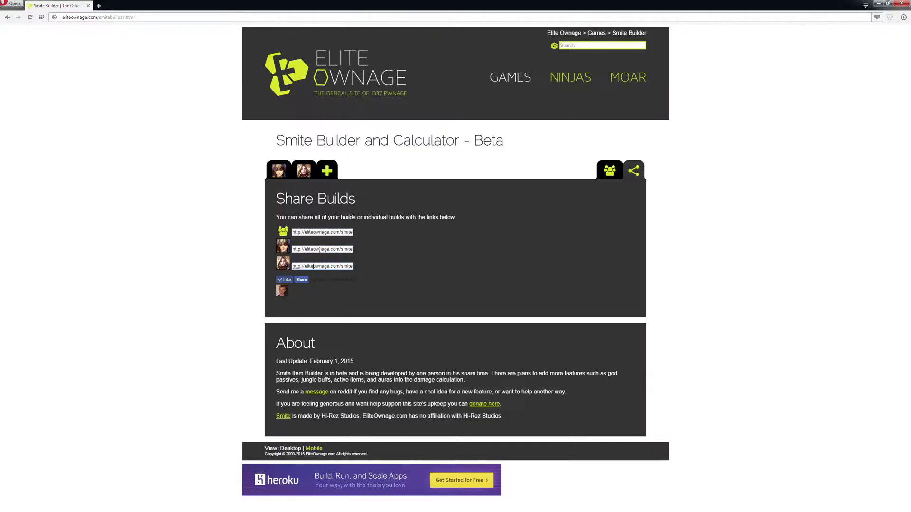
Review the Athena build's basic-attack damage taken figures and $14165 six-item loadout
click(305, 174)
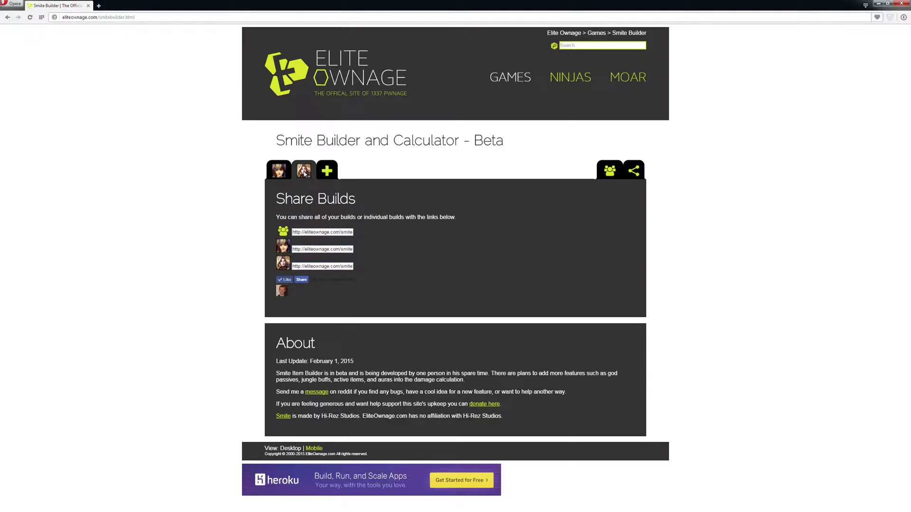
scroll(474, 290, down, 5)
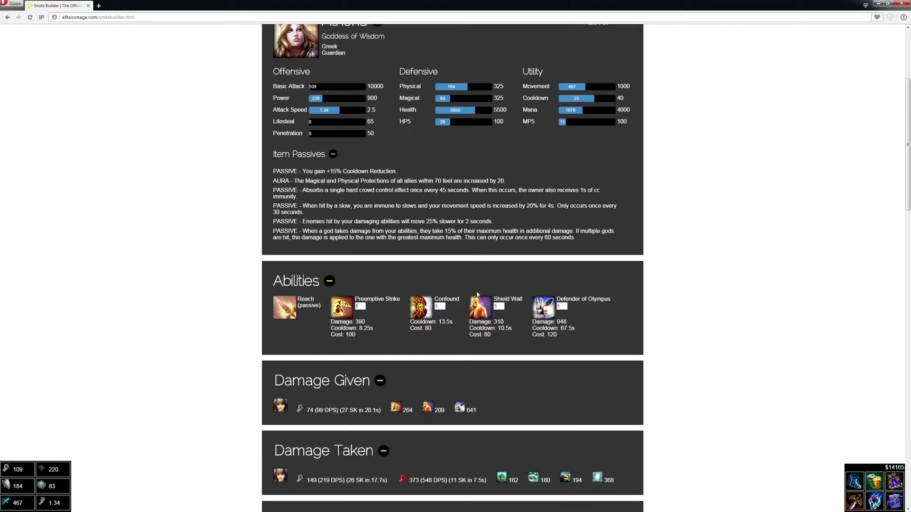
scroll(477, 294, down, 4)
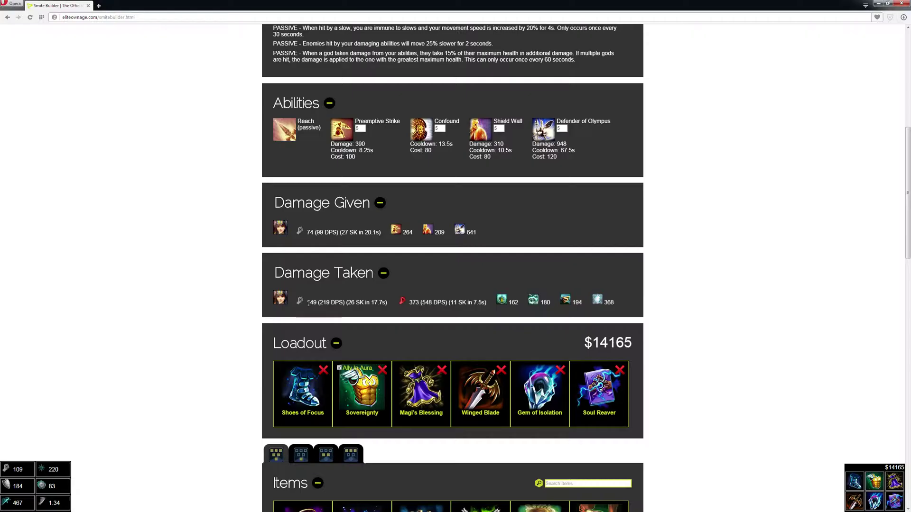
drag(307, 302, 388, 306)
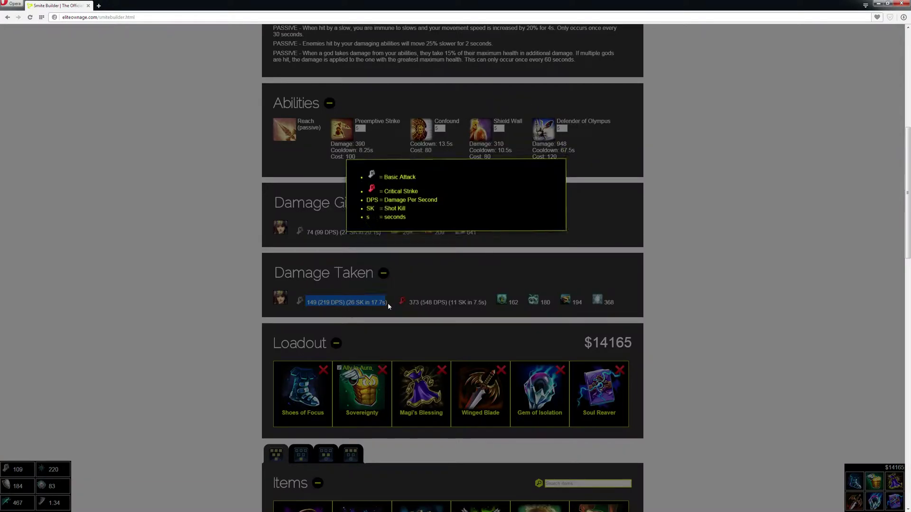
click(506, 268)
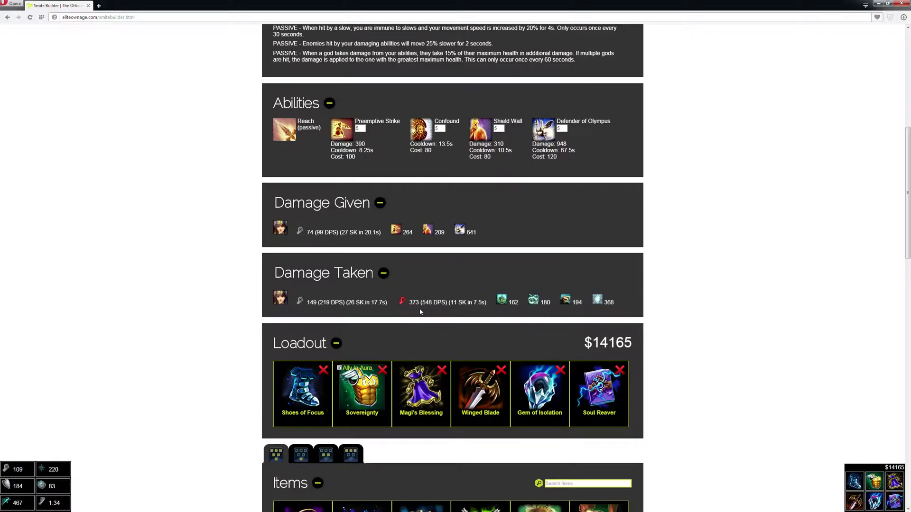
scroll(178, 325, up, 6)
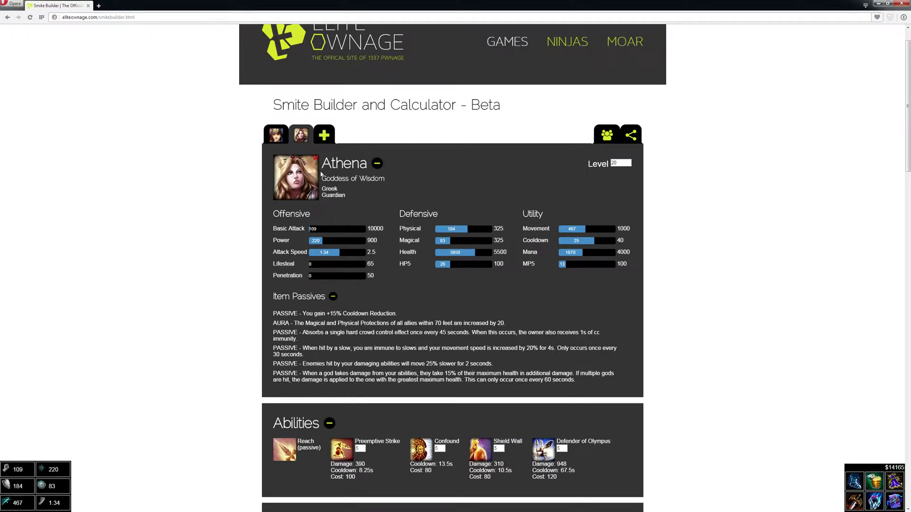
click(323, 137)
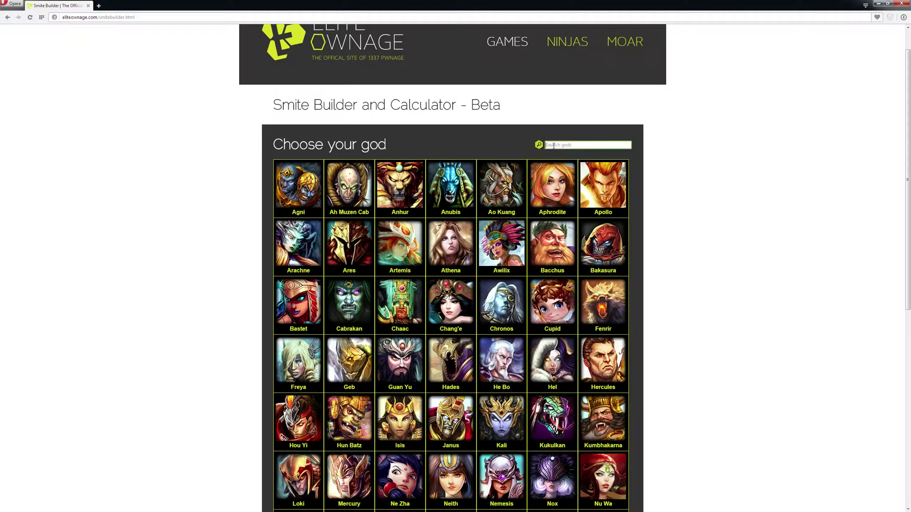
Add Cupid as a third build and set his level to 20
click(546, 295)
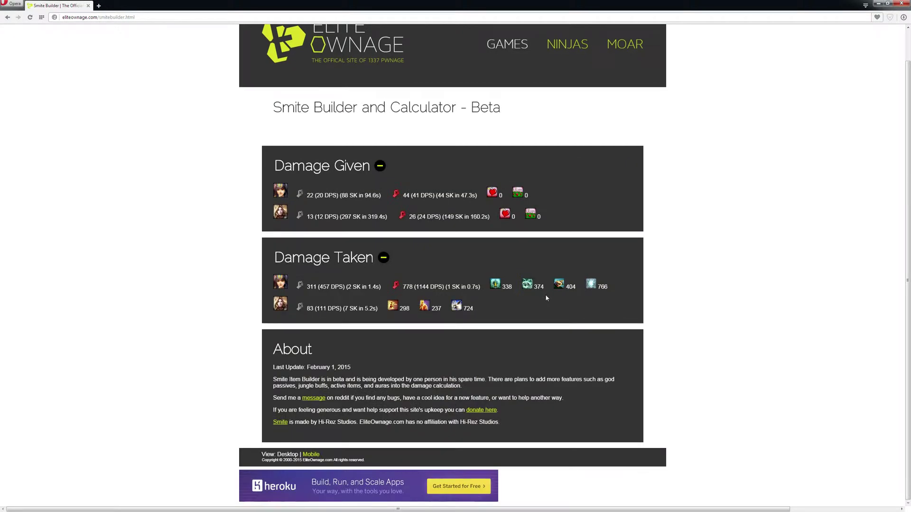
double_click(617, 165)
text(20)
Raise Cupid's ability ranks, setting Heart Bomb, Flutter and Fields of Love to 5
click(366, 360)
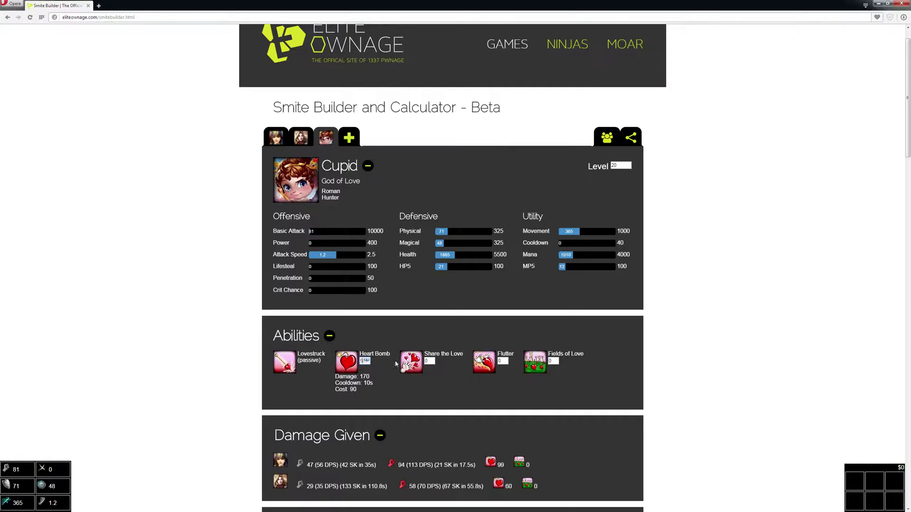
double_click(432, 360)
click(500, 361)
text(5)
key(Tab)
text(5)
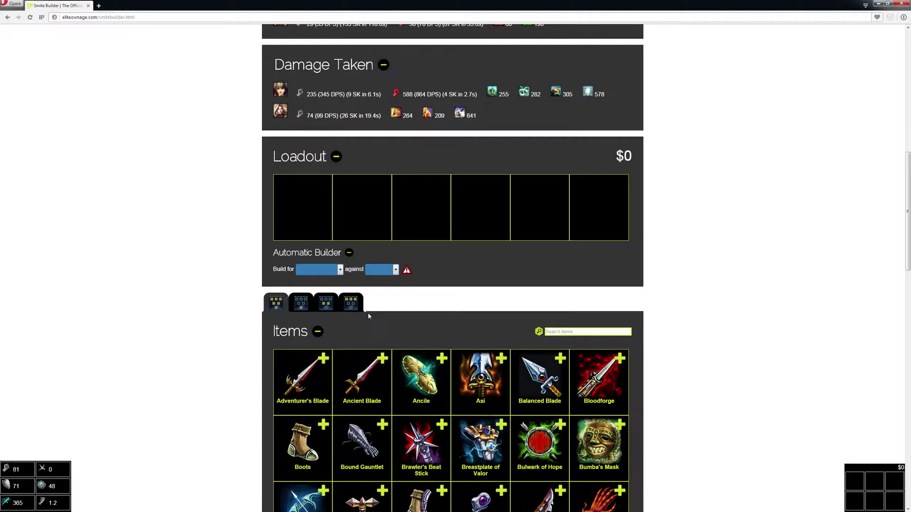
Add Warrior Tabi from the fourth item category by searching 'war'
click(358, 306)
click(563, 334)
text(war)
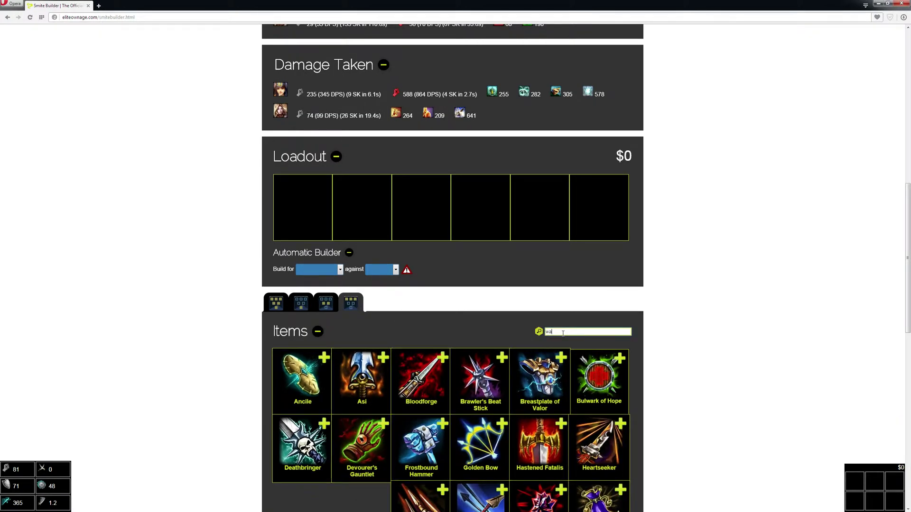
click(382, 359)
scroll(553, 379, up, 1)
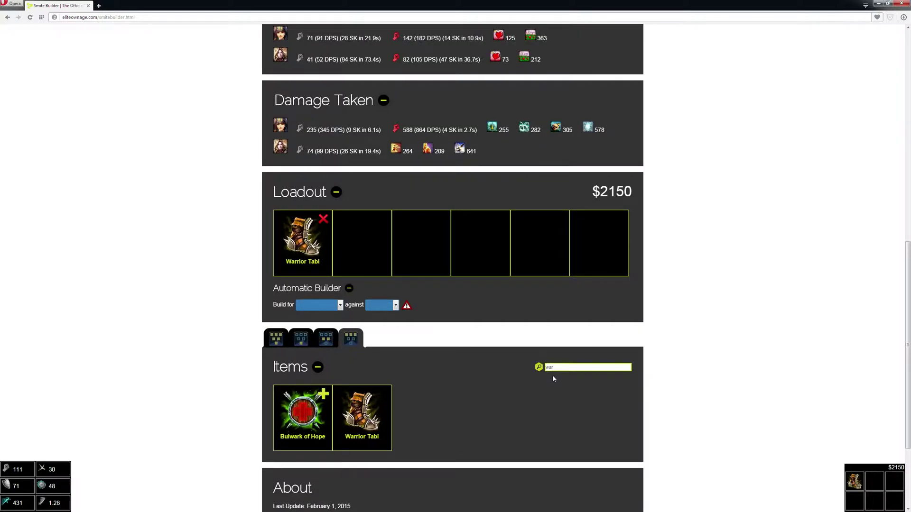
Add Devourer's Gauntlet at 60 stacks and set the builder to build for basic attacks
key(BackSpace)
key(BackSpace)
key(BackSpace)
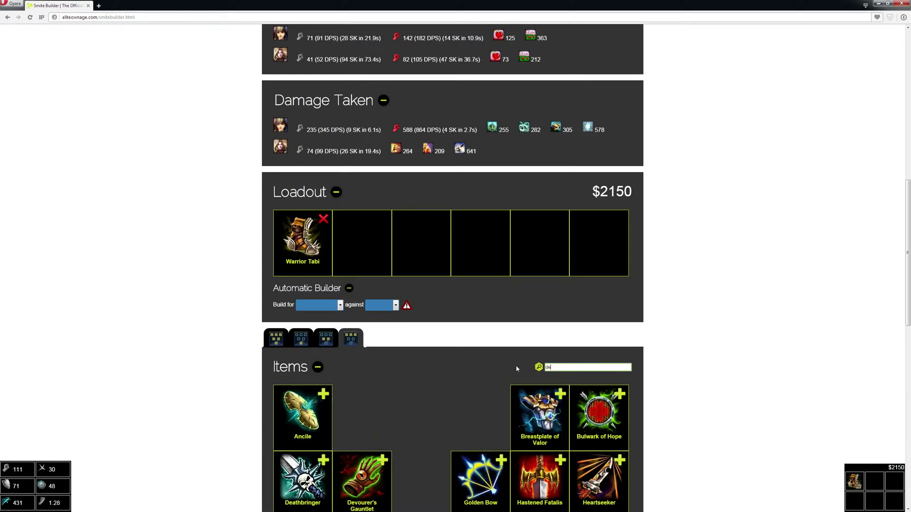
text(dev)
click(323, 395)
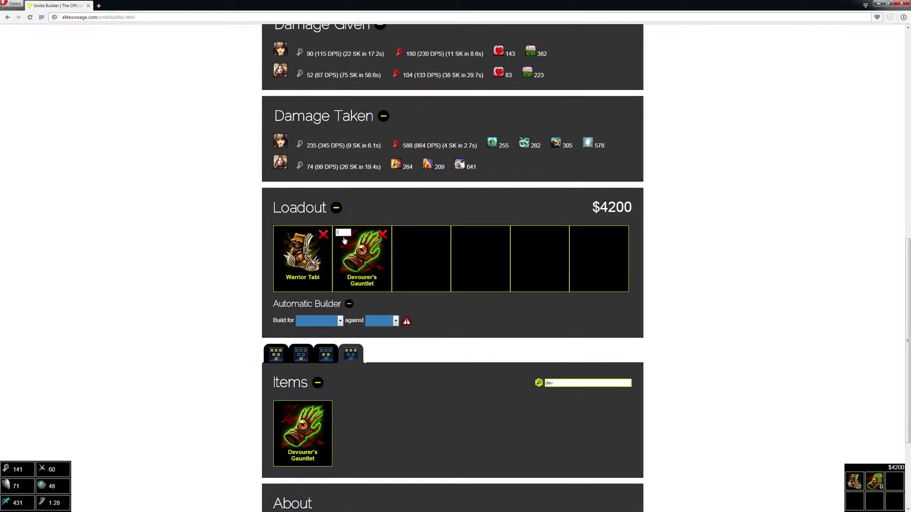
drag(342, 235, 334, 236)
text(60)
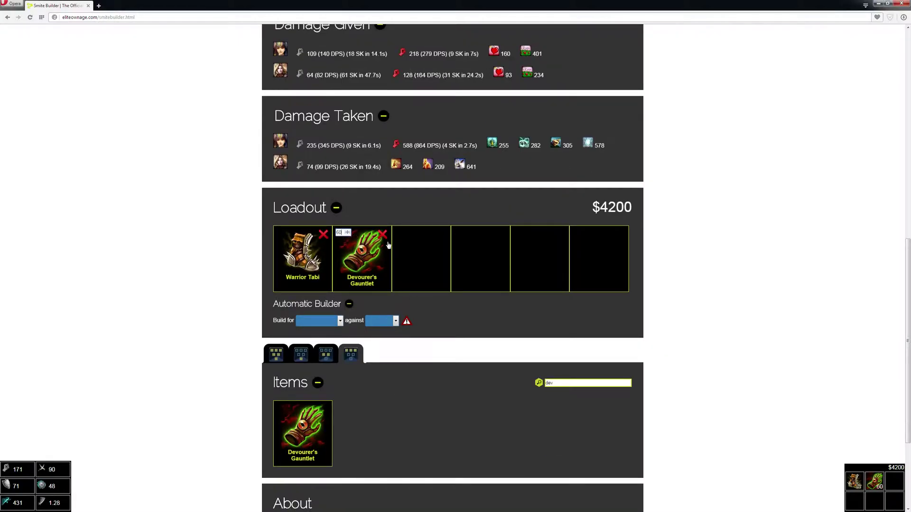
click(322, 322)
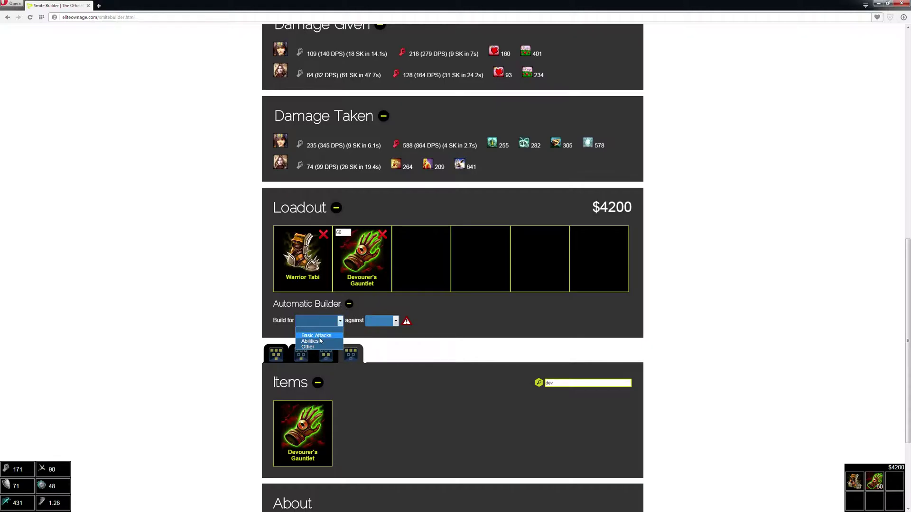
click(320, 336)
Choose Athena as the opponent and optimize for 5 Successive Basic/Crit Average DPS
click(379, 321)
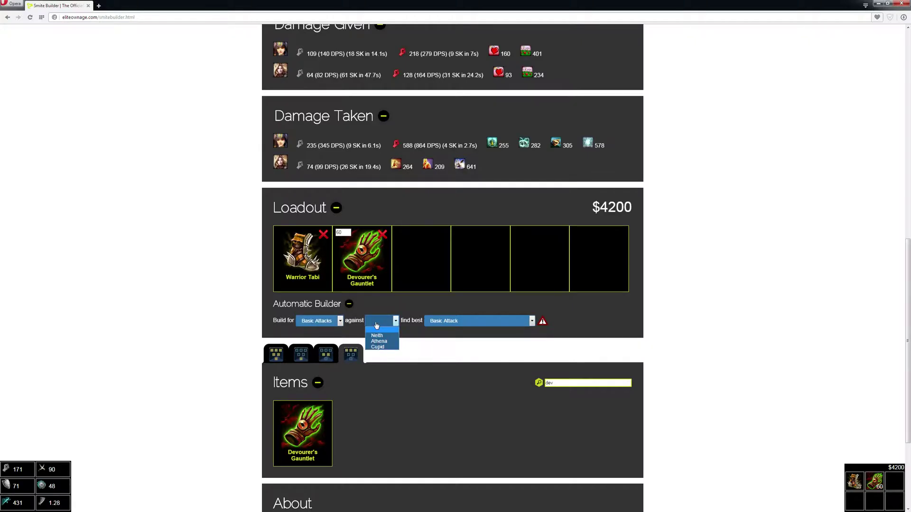
click(380, 342)
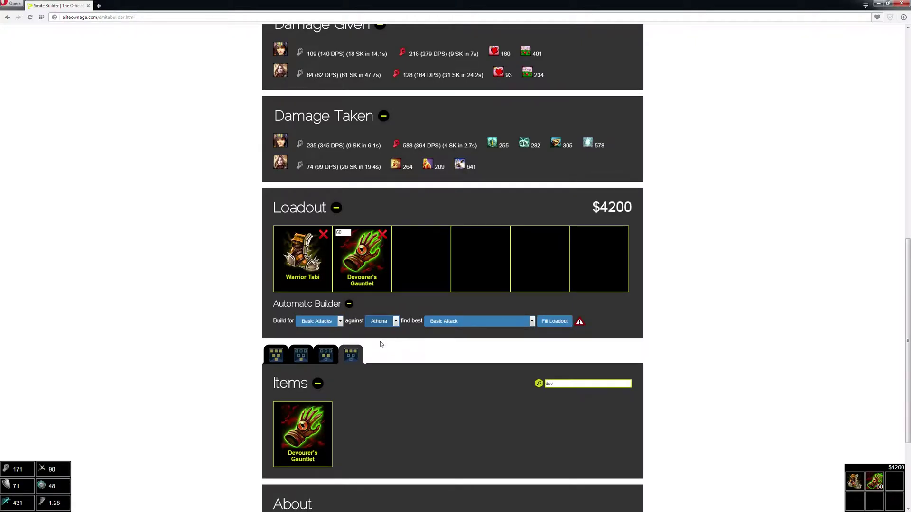
click(458, 327)
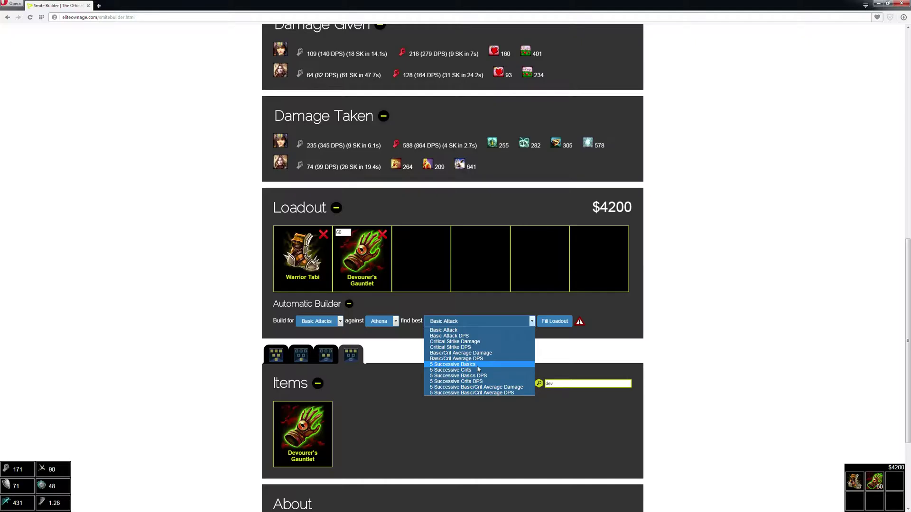
click(597, 356)
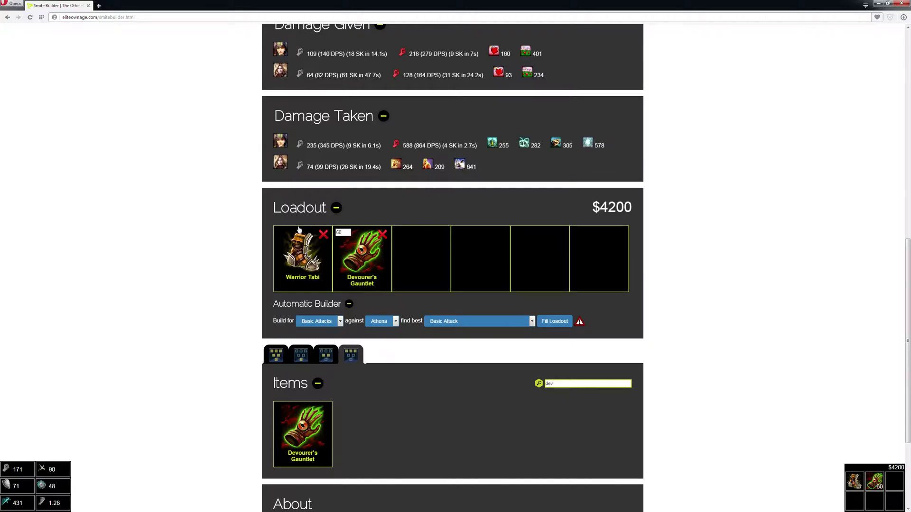
click(466, 325)
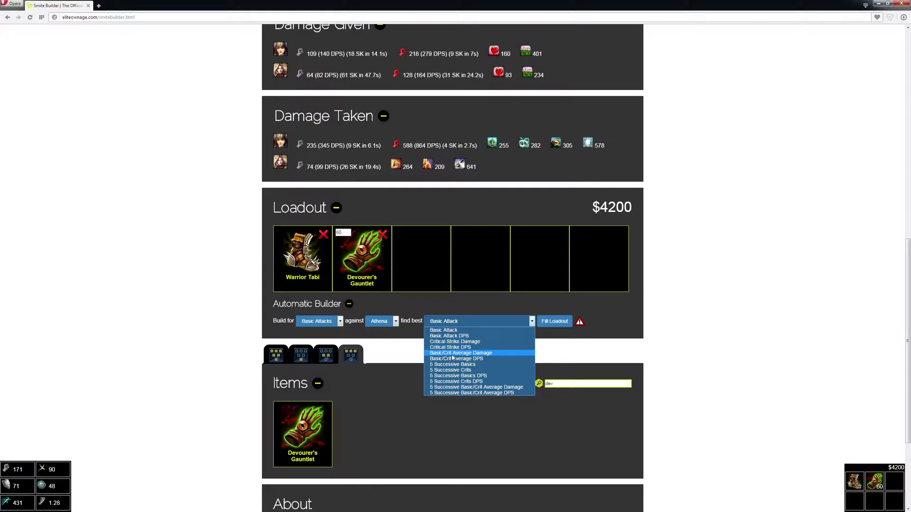
click(475, 393)
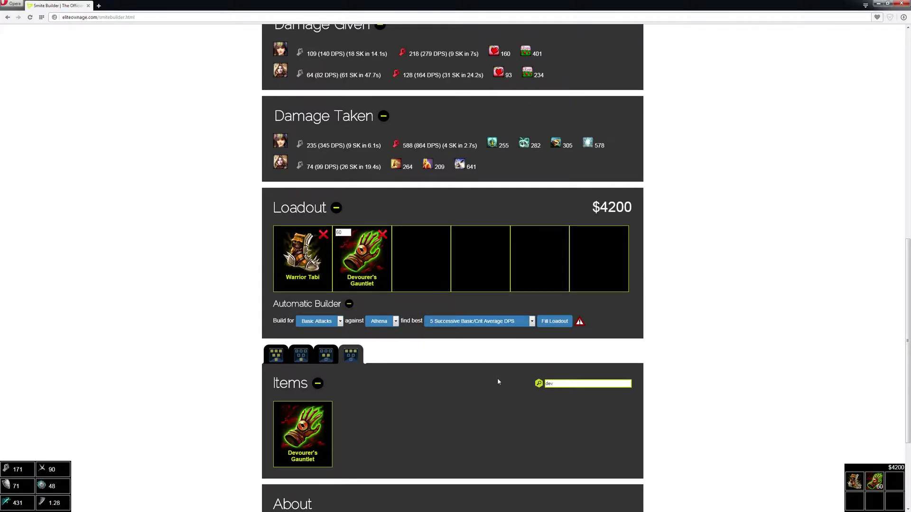
scroll(393, 347, up, 3)
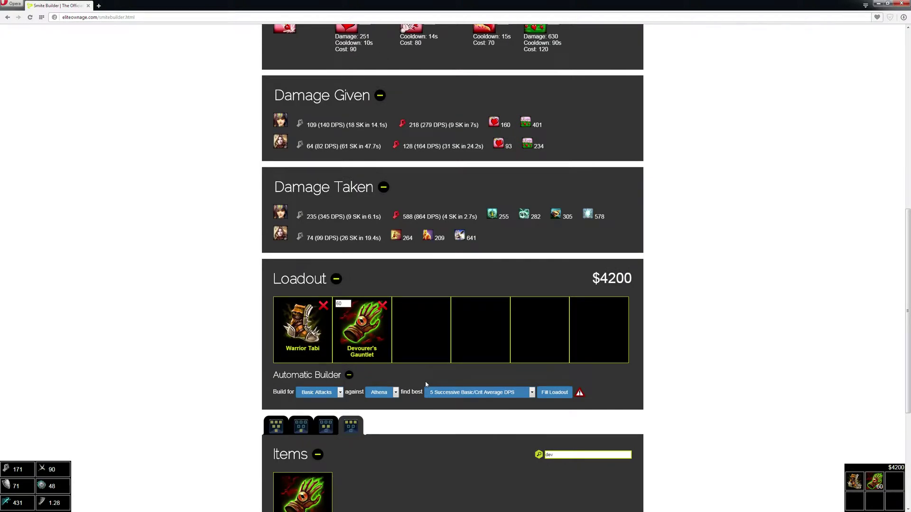
scroll(507, 342, up, 1)
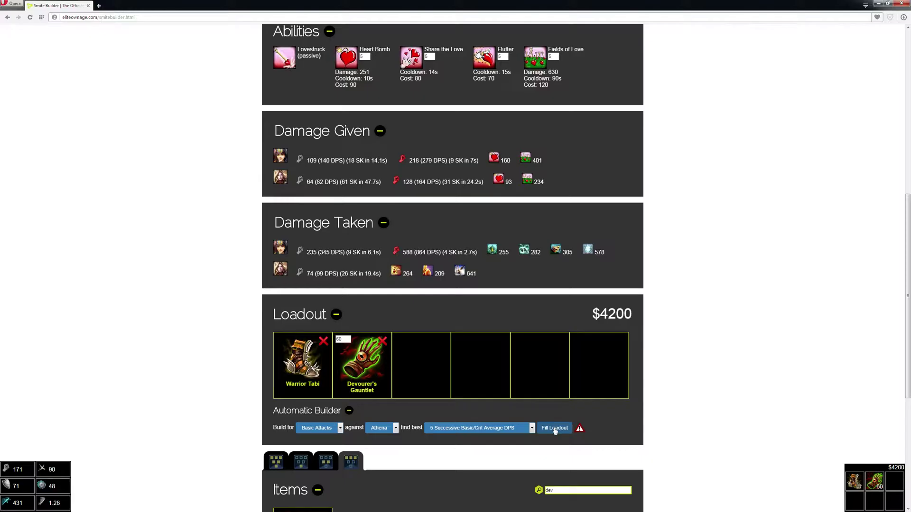
Scroll through the page to review Cupid's stats and loadout
scroll(520, 381, up, 5)
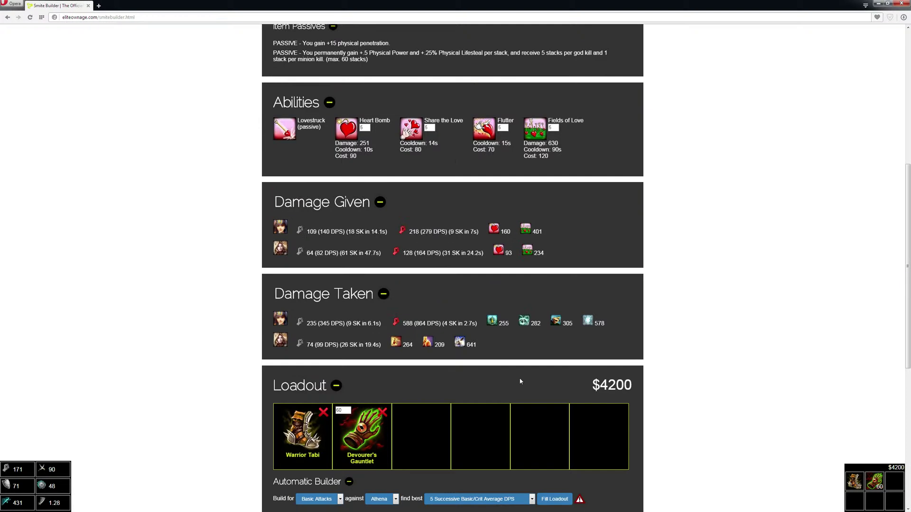
scroll(519, 381, down, 3)
scroll(530, 406, down, 1)
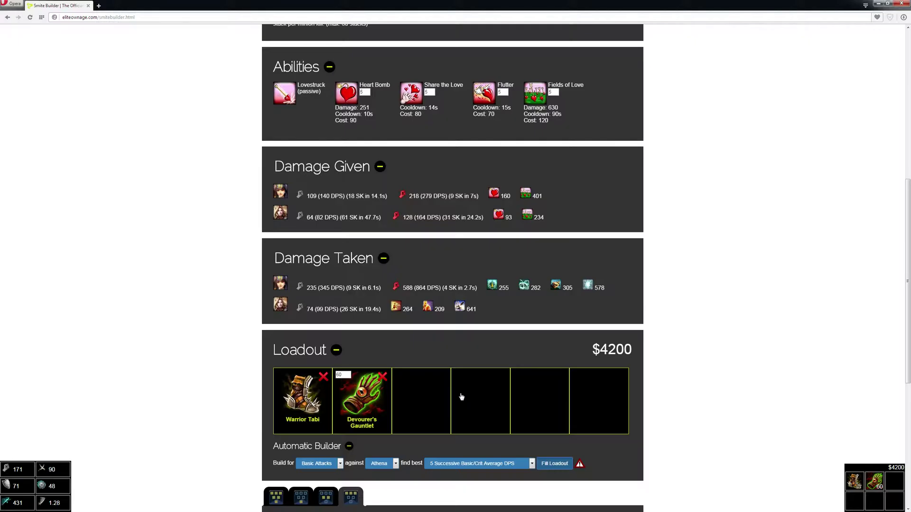
click(437, 468)
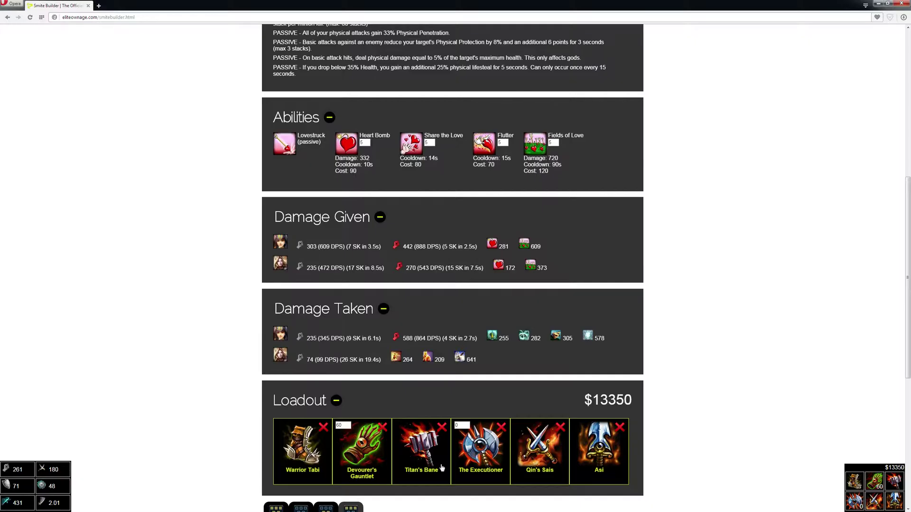
scroll(417, 388, down, 3)
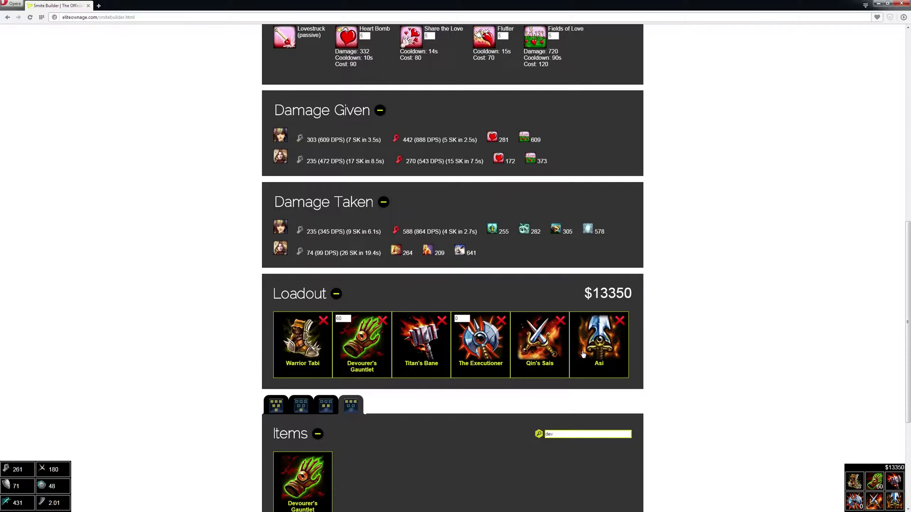
scroll(506, 375, up, 1)
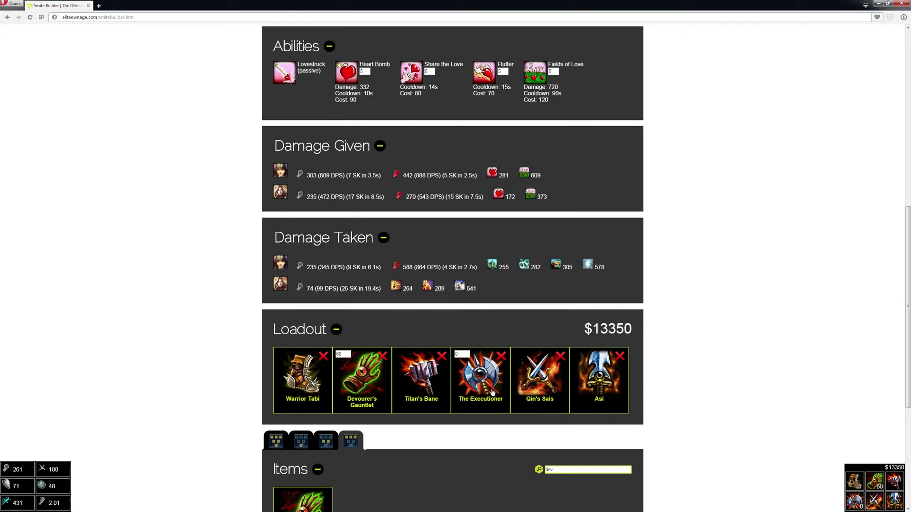
scroll(491, 392, up, 3)
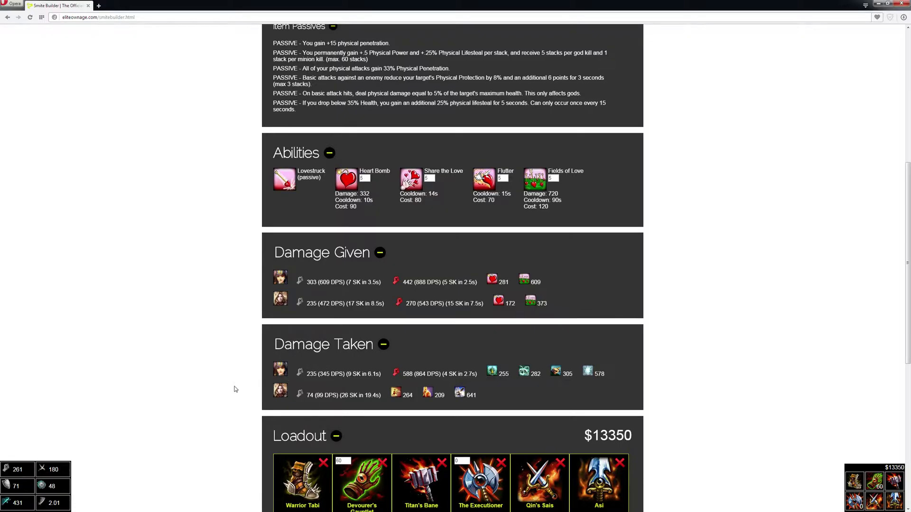
scroll(234, 389, down, 2)
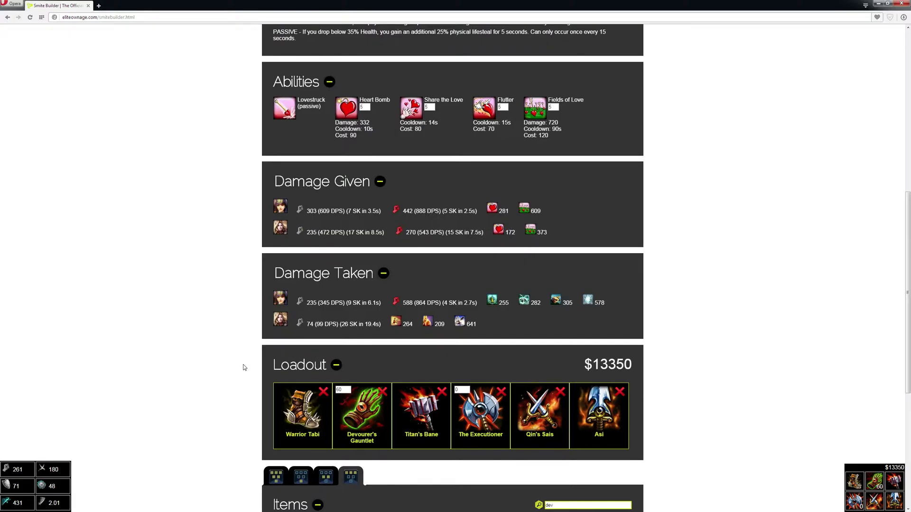
scroll(244, 368, down, 3)
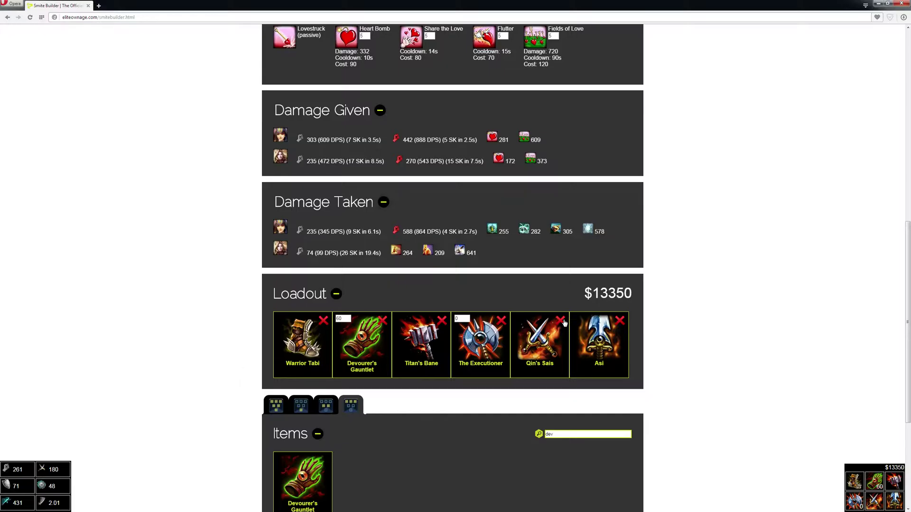
click(619, 321)
Remove Qin's Sais, The Executioner and Titan's Bane, then try and remove Bloodforge
mouse_move(517, 316)
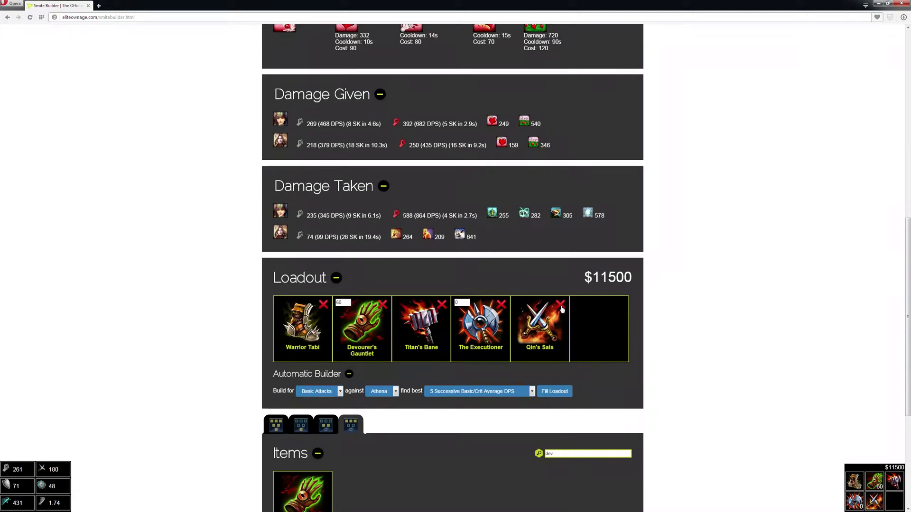
click(516, 307)
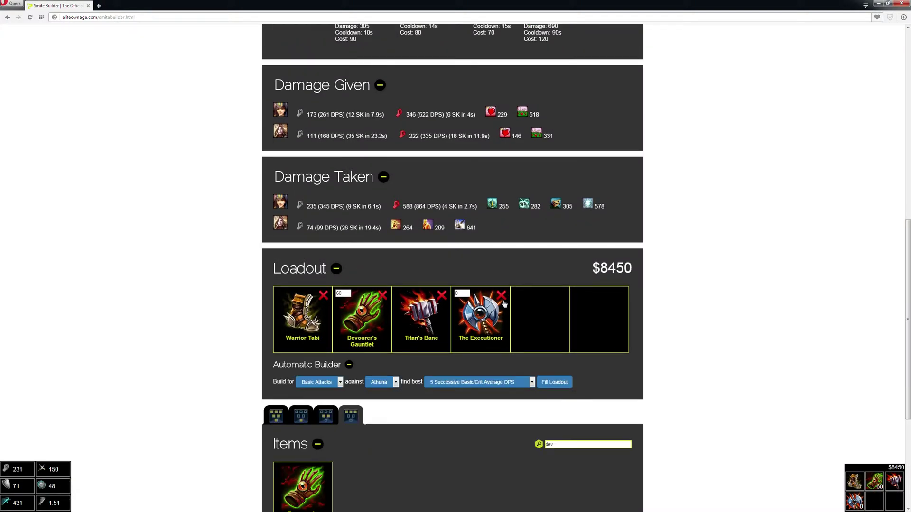
click(501, 299)
click(441, 281)
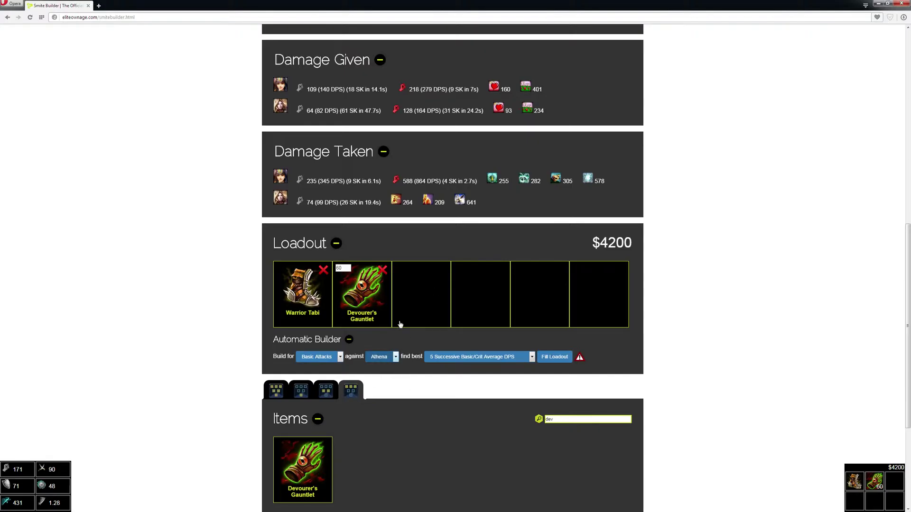
key(BackSpace)
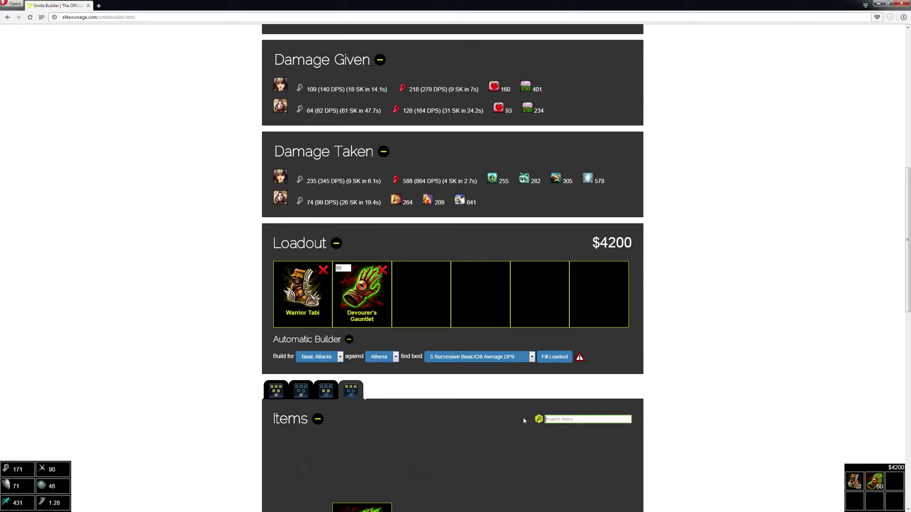
scroll(469, 408, down, 2)
drag(422, 397, 413, 228)
click(443, 208)
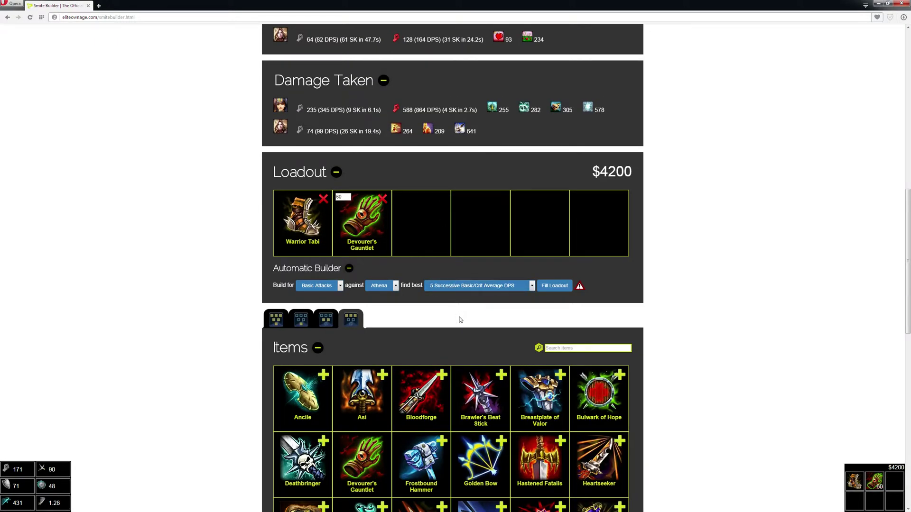
Optimize for Basic Attack damage against Neith, auto-fill the loadout, then drop Transcendence
click(492, 289)
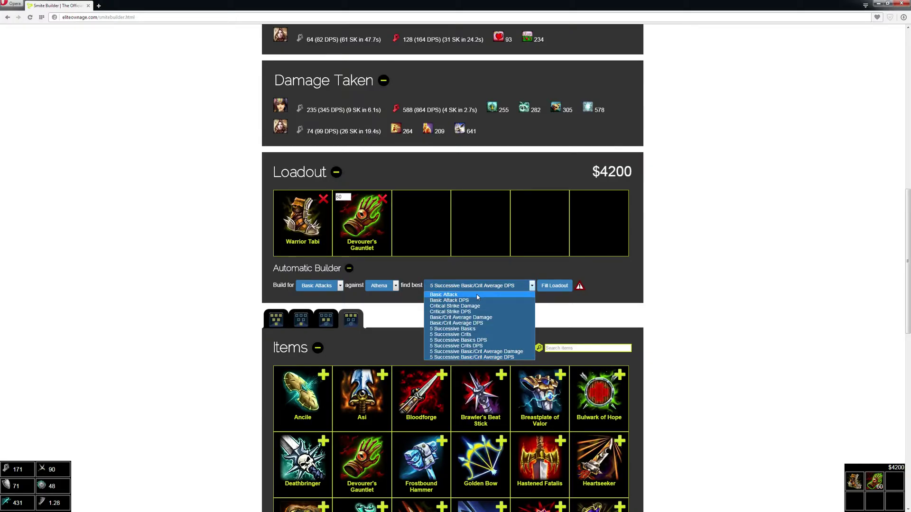
click(477, 295)
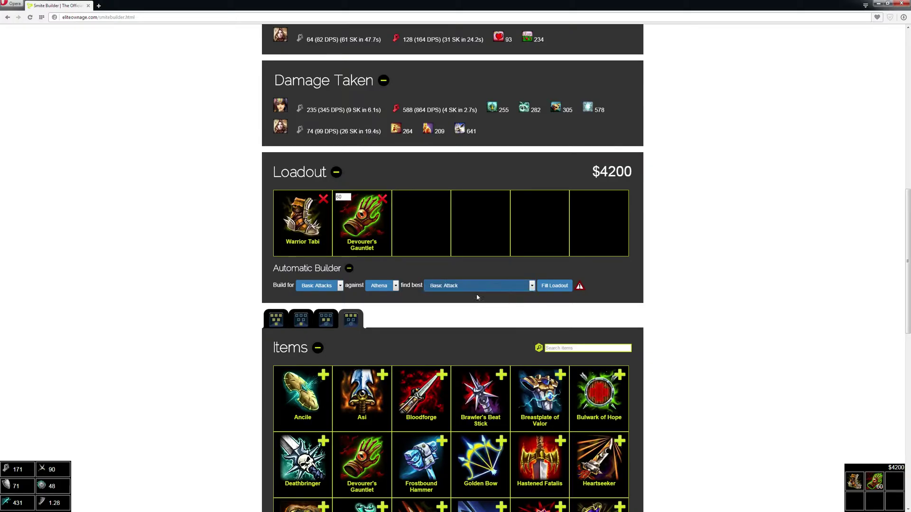
click(385, 286)
click(383, 295)
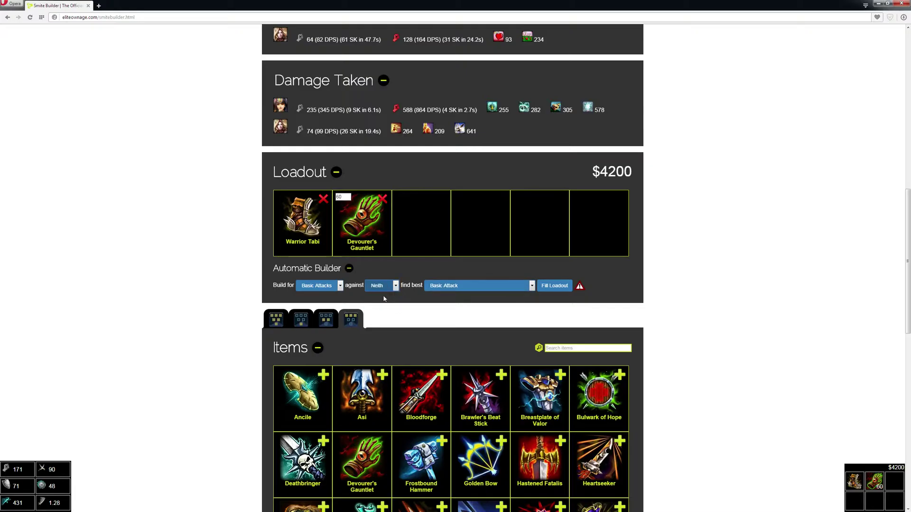
click(555, 286)
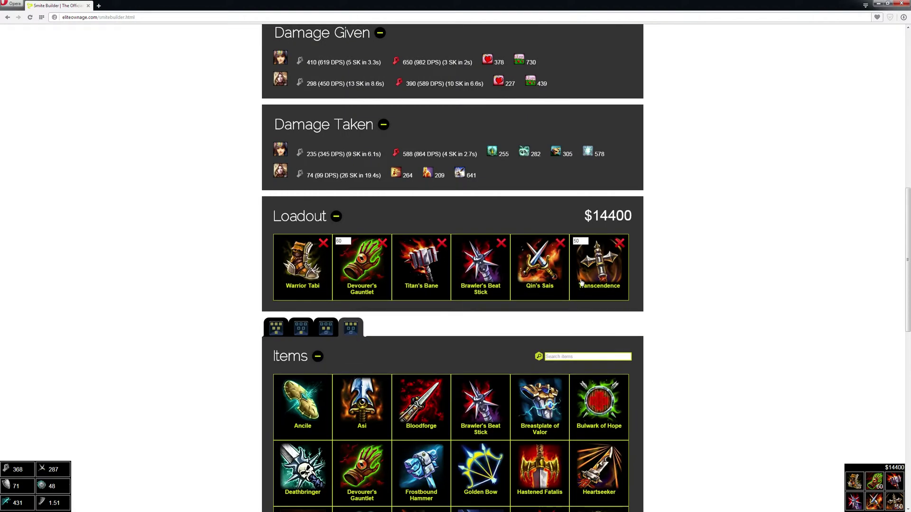
scroll(421, 322, up, 3)
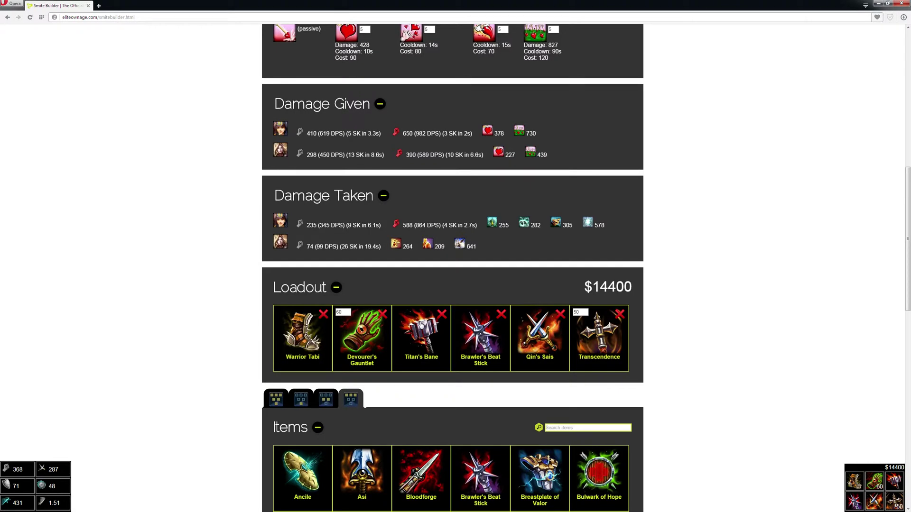
scroll(420, 325, up, 2)
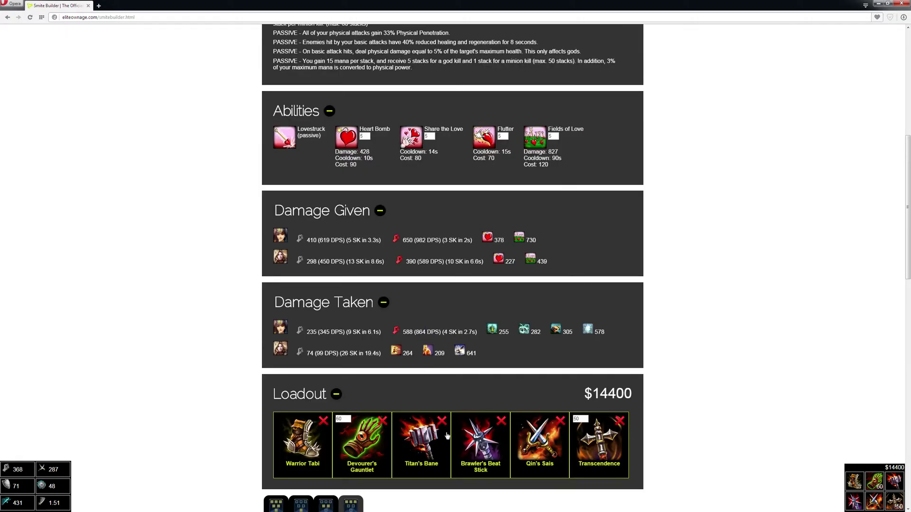
scroll(433, 388, down, 1)
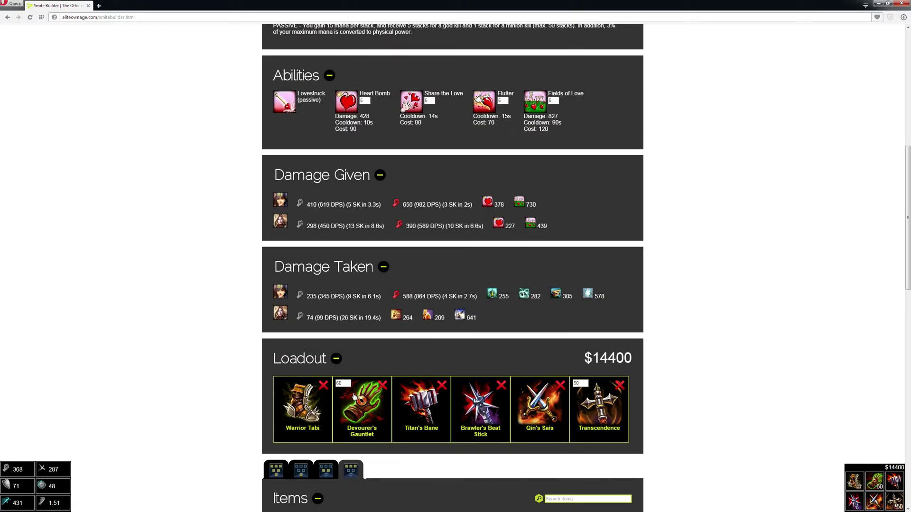
click(619, 386)
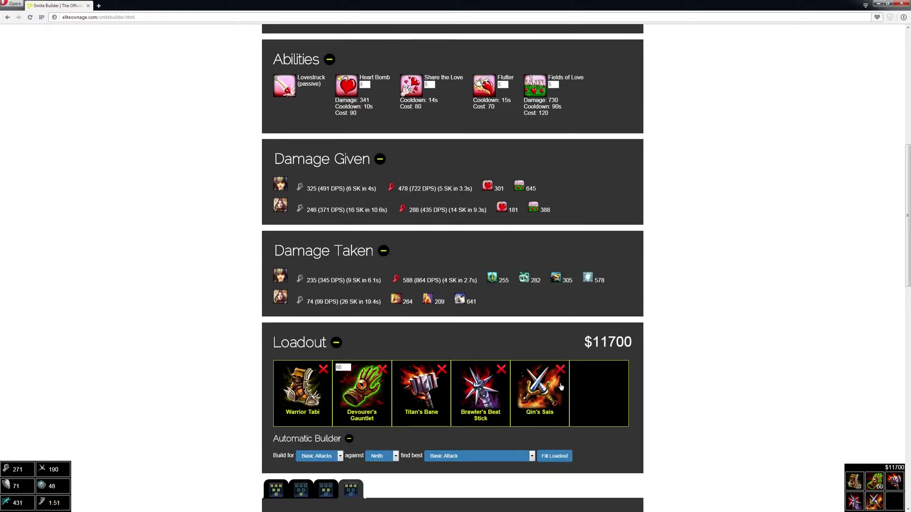
Remove Qin's Sais, Brawler's Beat Stick, Titan's Bane, Devourer's Gauntlet and Warrior Tabi
click(561, 371)
click(502, 364)
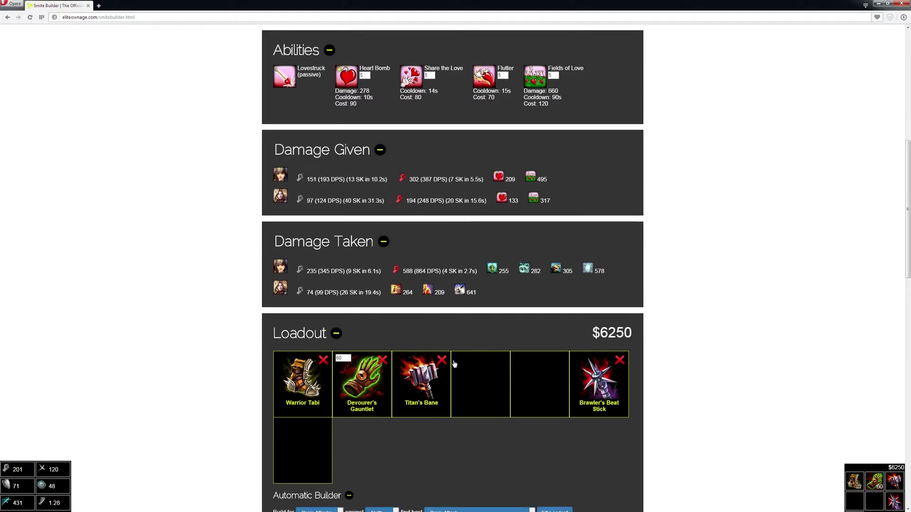
click(442, 352)
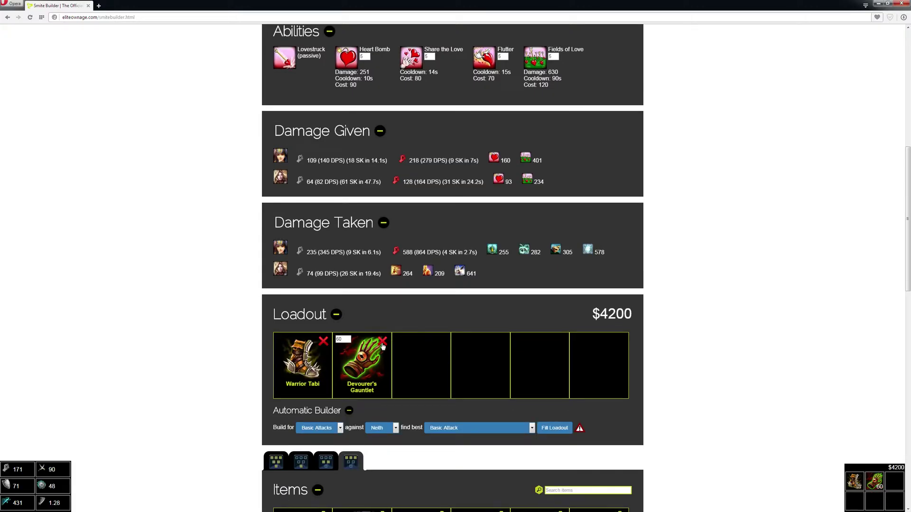
click(382, 342)
click(323, 328)
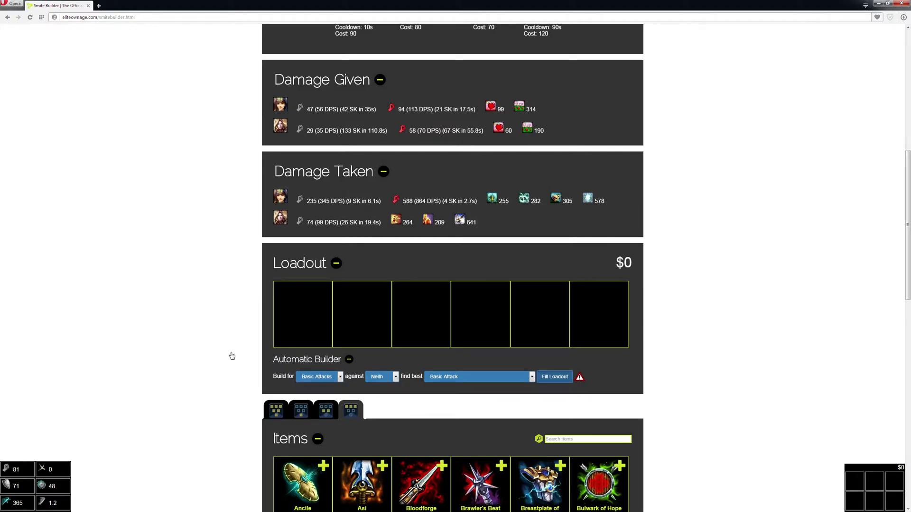
Scroll through the page to review the rebuilt $14790 loadout and its stats
scroll(232, 356, up, 1)
scroll(232, 356, up, 2)
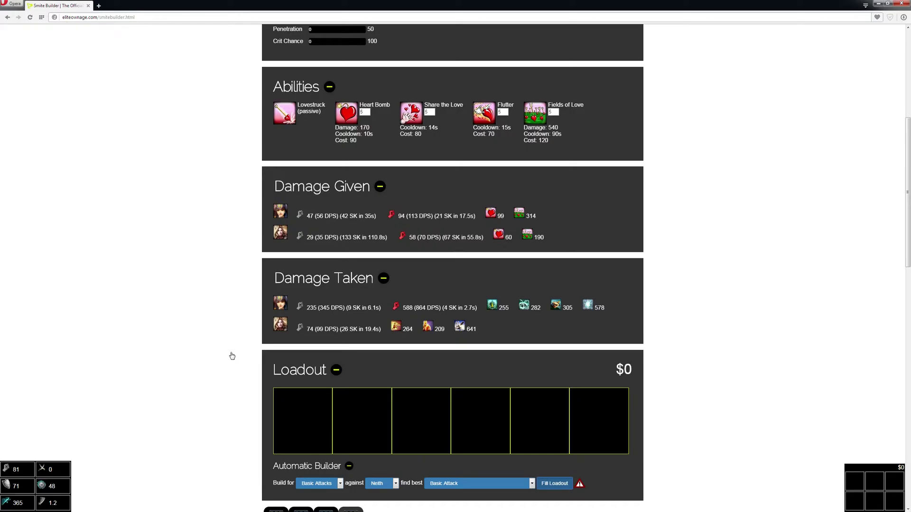
scroll(232, 356, up, 4)
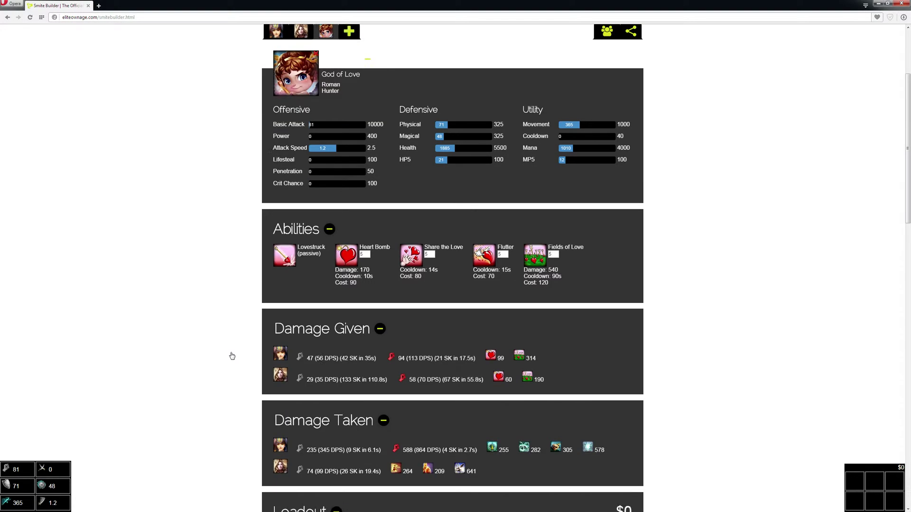
scroll(232, 356, down, 8)
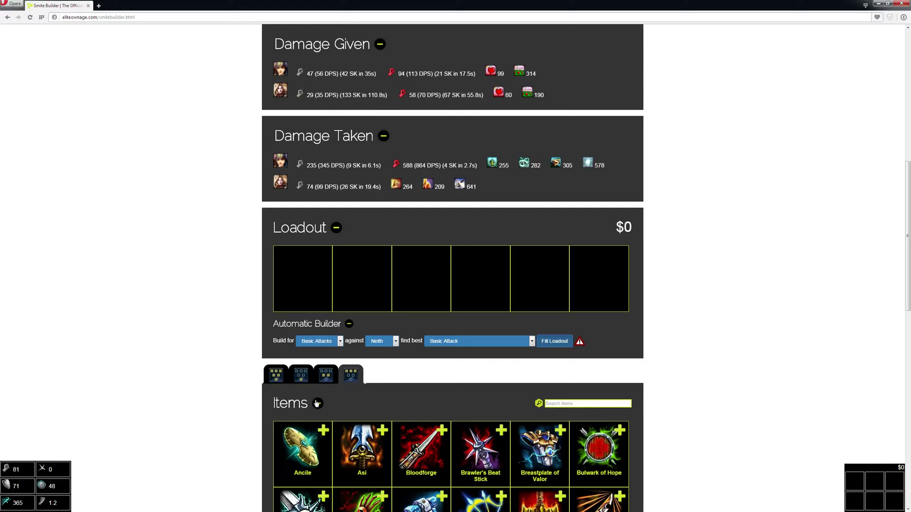
scroll(240, 378, down, 3)
scroll(241, 379, down, 2)
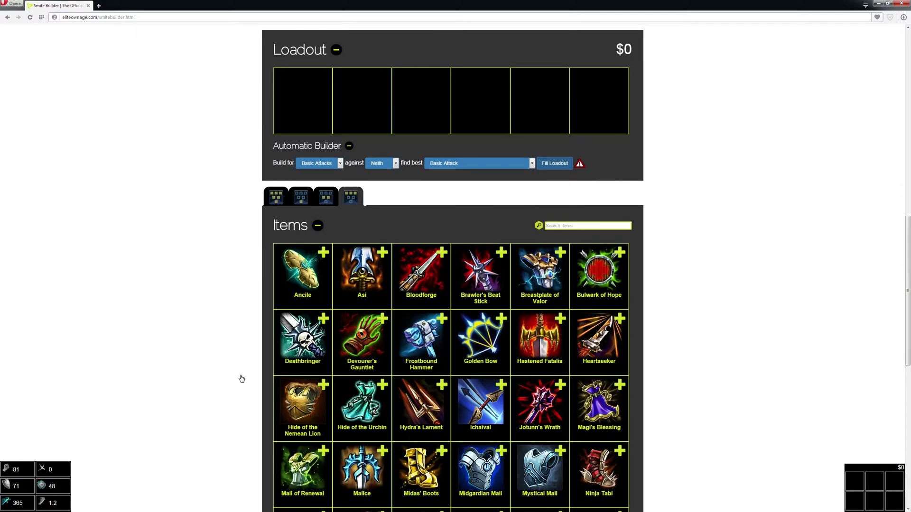
scroll(241, 379, up, 7)
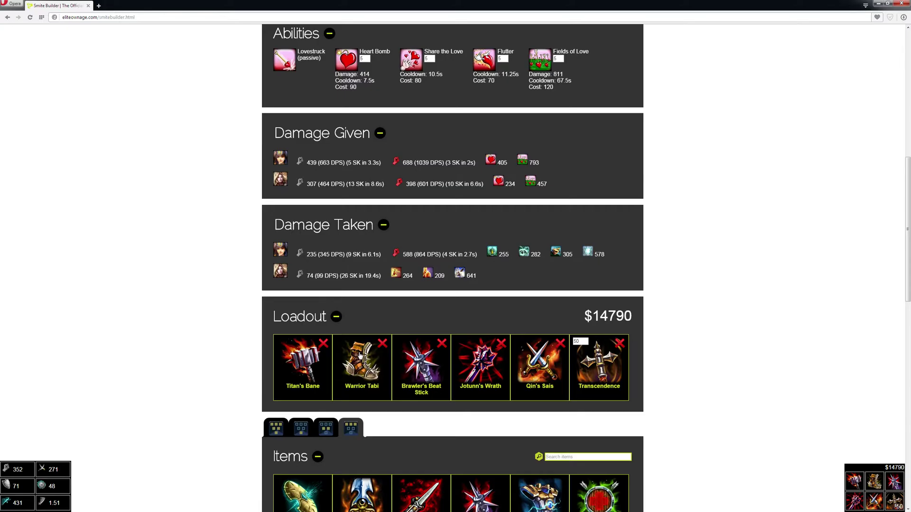
scroll(406, 411, up, 1)
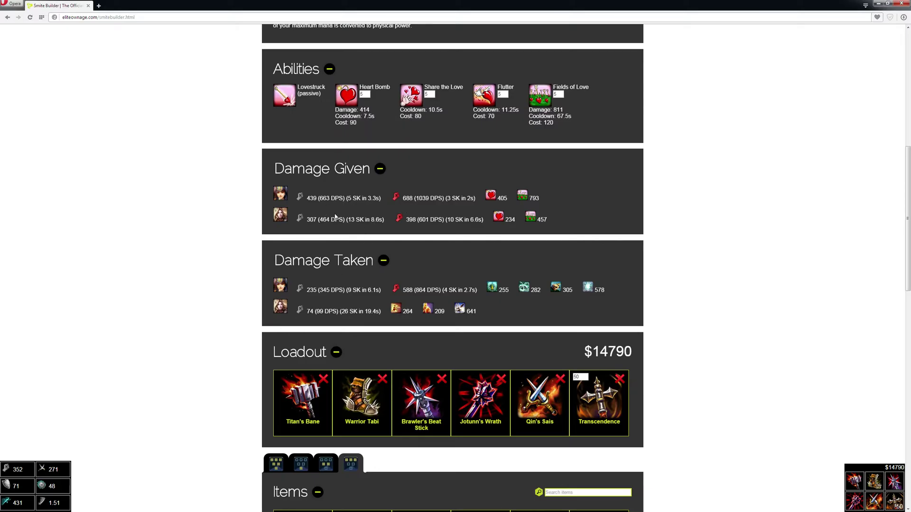
scroll(185, 390, up, 8)
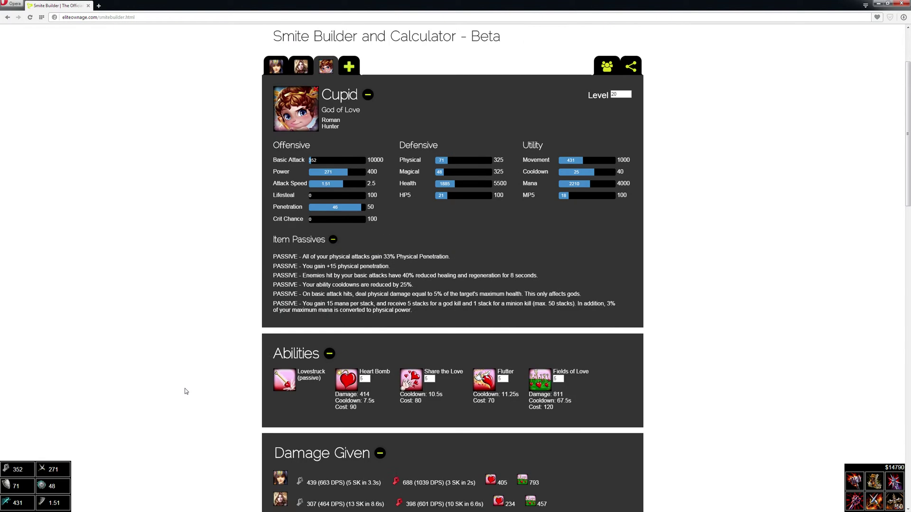
scroll(185, 390, down, 3)
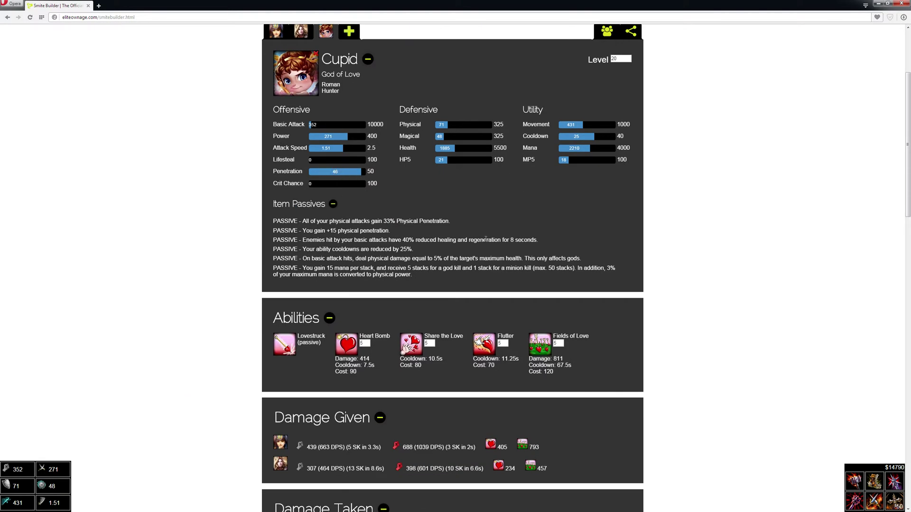
scroll(485, 239, down, 6)
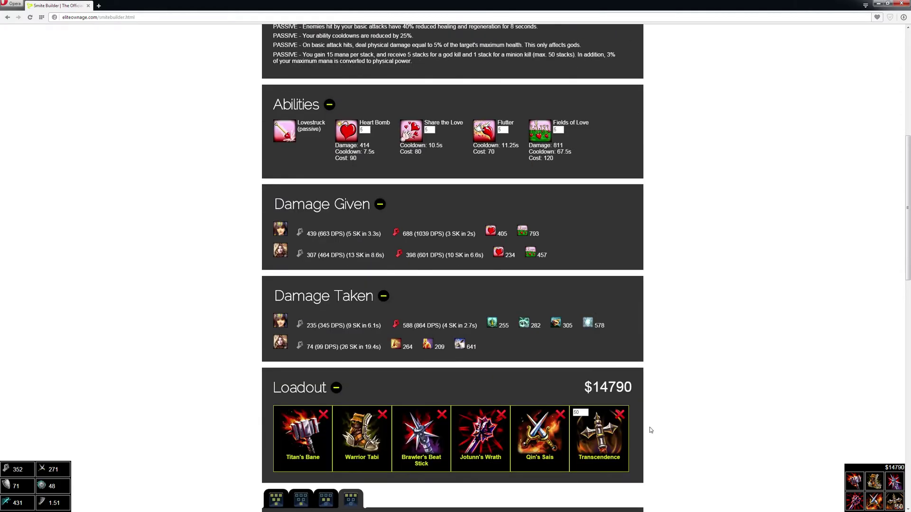
scroll(715, 394, up, 7)
scroll(716, 394, up, 2)
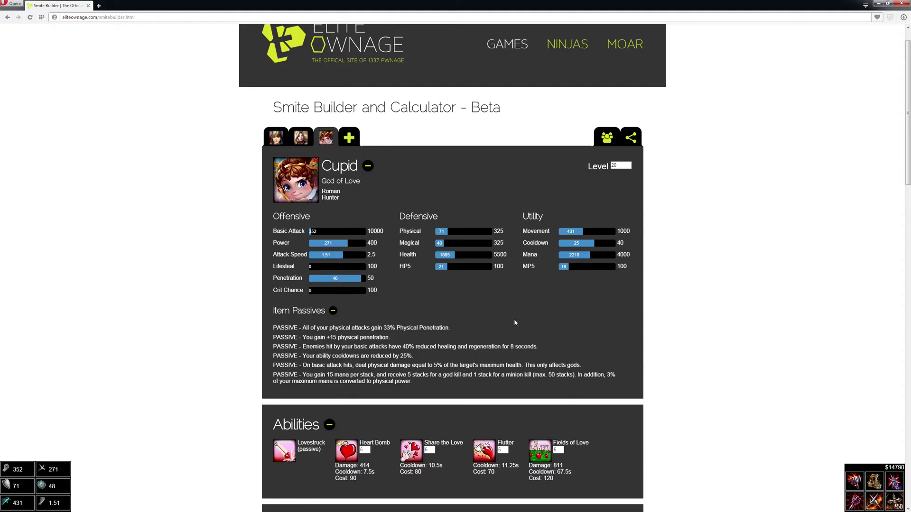
scroll(223, 345, down, 11)
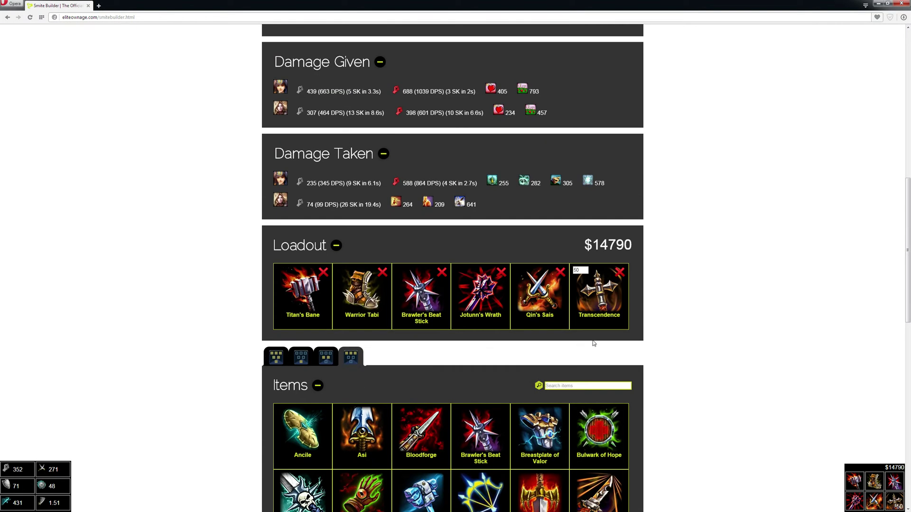
scroll(678, 350, up, 9)
scroll(678, 349, up, 3)
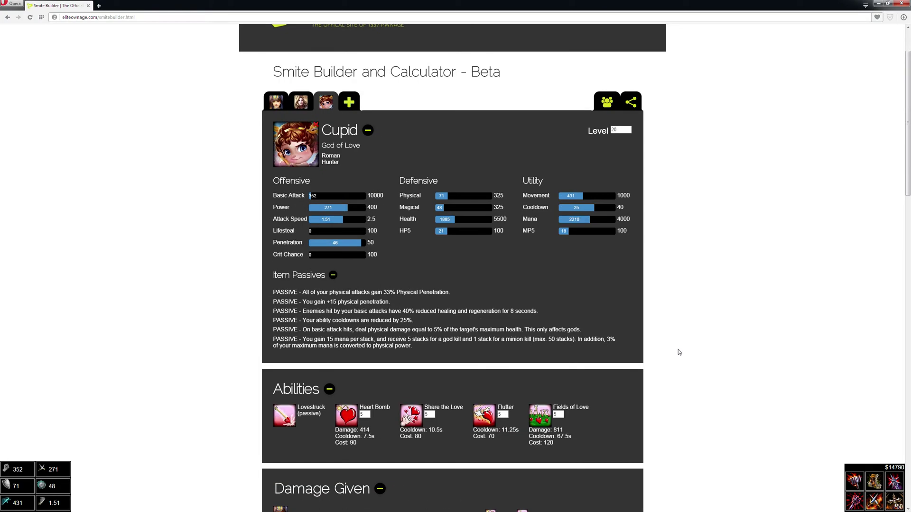
scroll(520, 311, up, 1)
scroll(519, 311, up, 1)
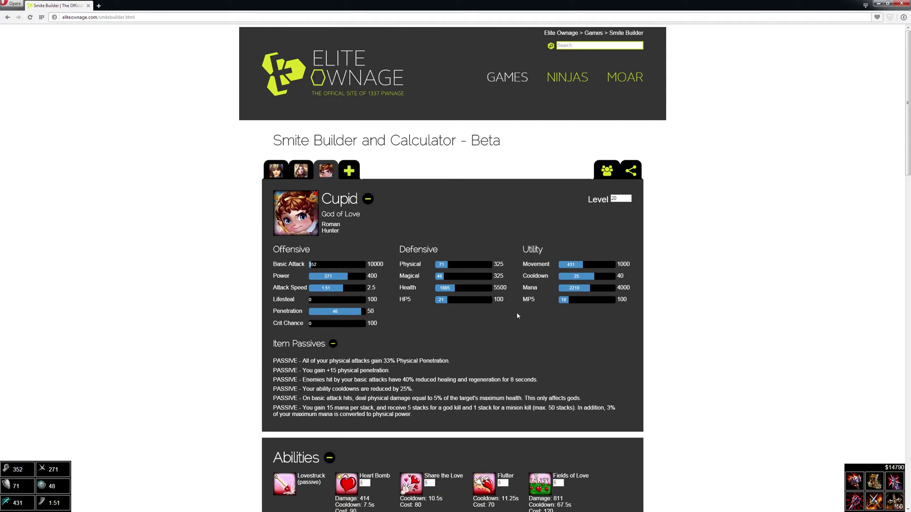
scroll(395, 360, down, 1)
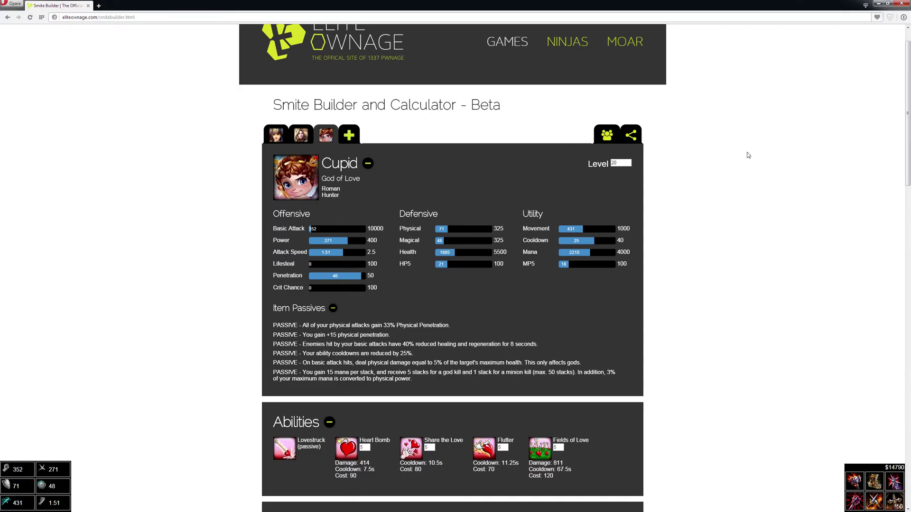
click(887, 6)
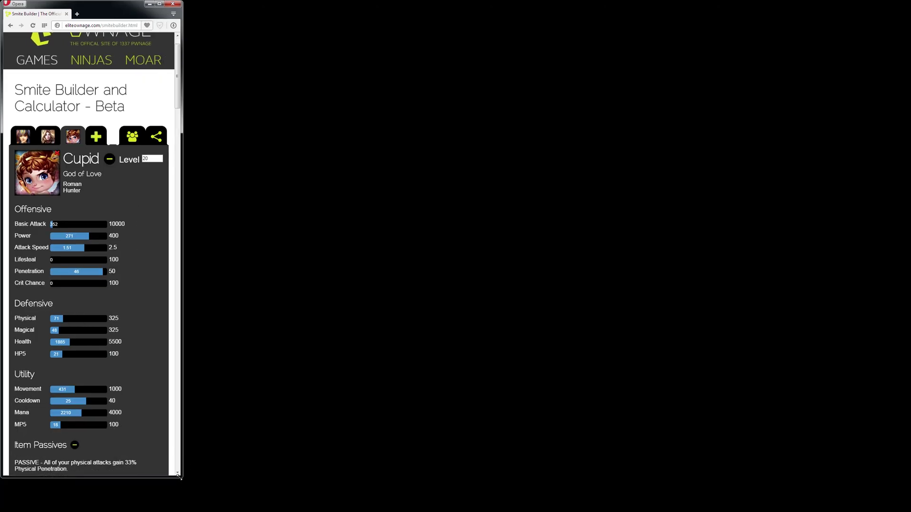
drag(179, 477, 741, 473)
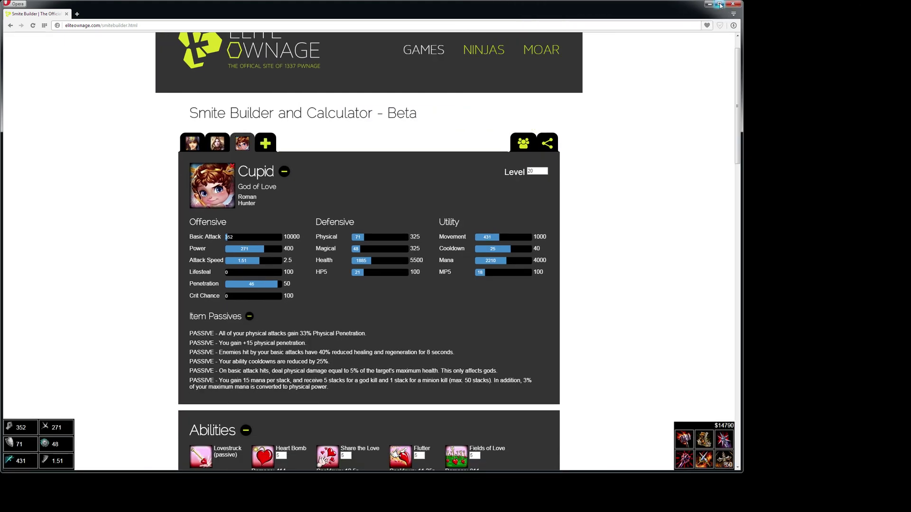
click(719, 4)
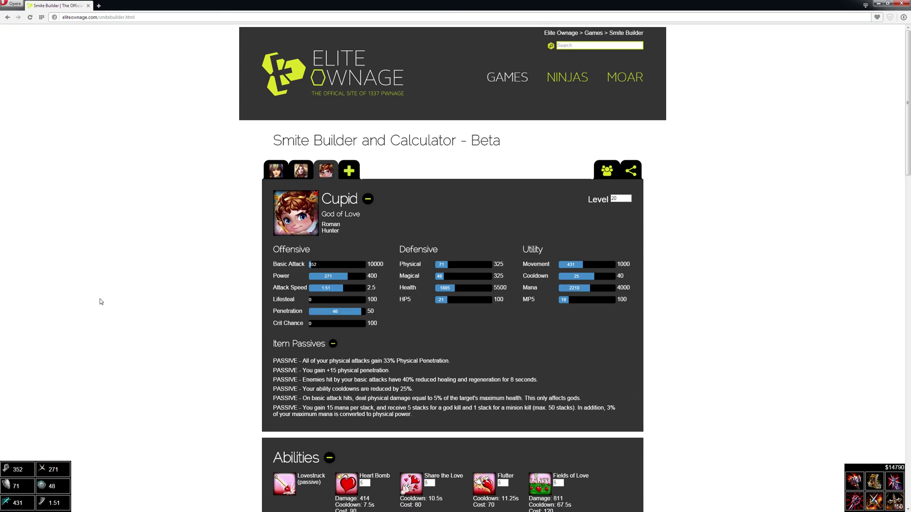